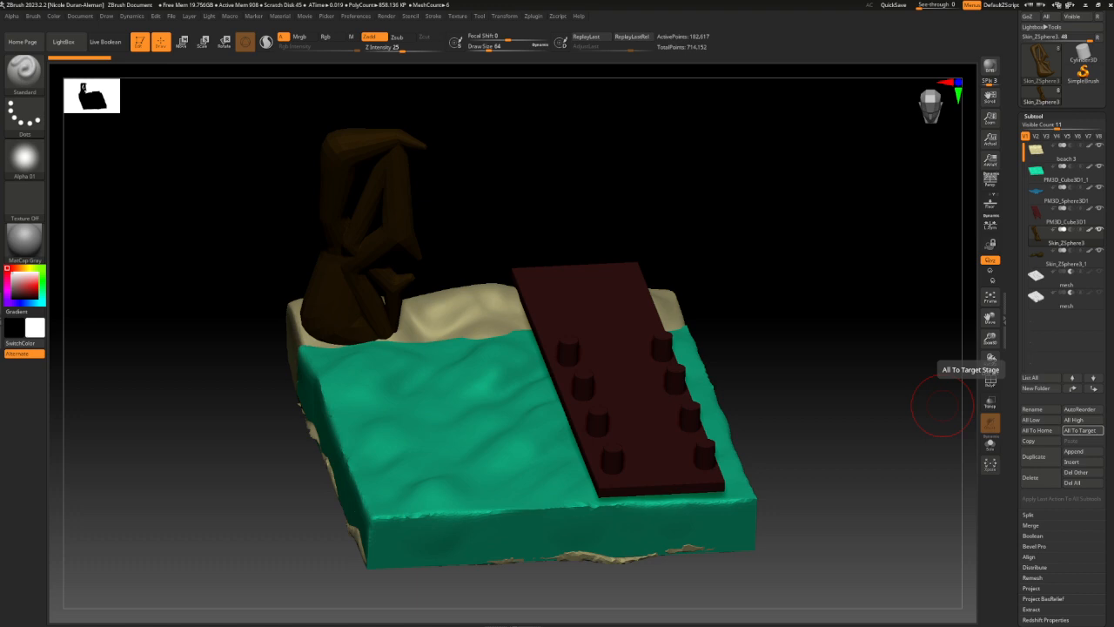
# Make the green water block, PM3D_Cube3D1_1, the active subtool.
pyautogui.moveTo(945, 269); pyautogui.dragTo(840, 248)
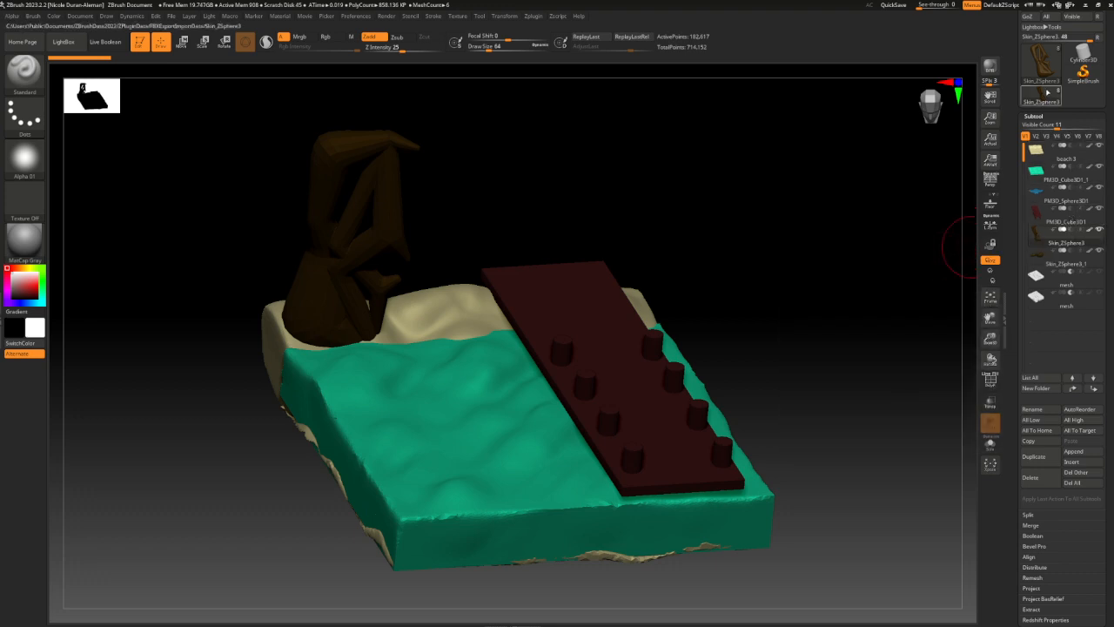
pyautogui.moveTo(1029, 105)
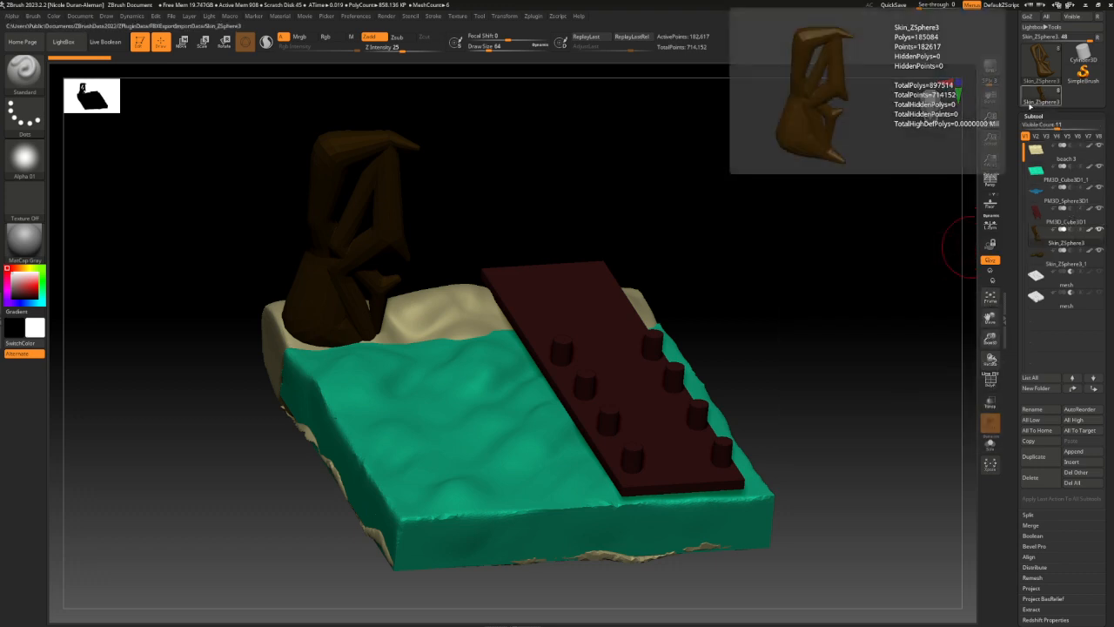
pyautogui.moveTo(1038, 181)
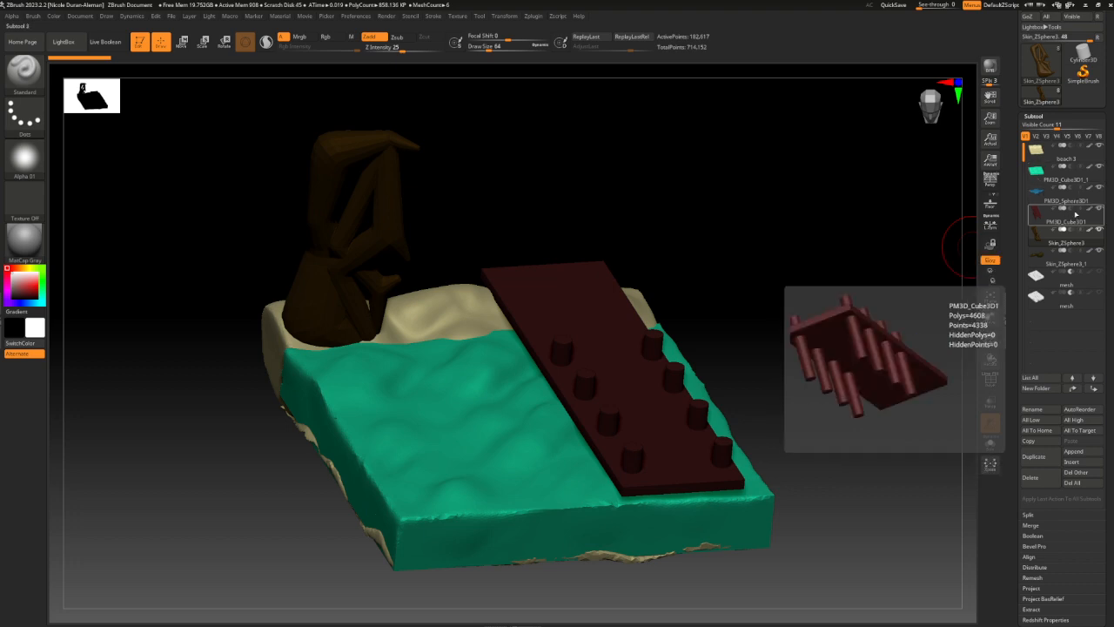
pyautogui.click(1039, 175)
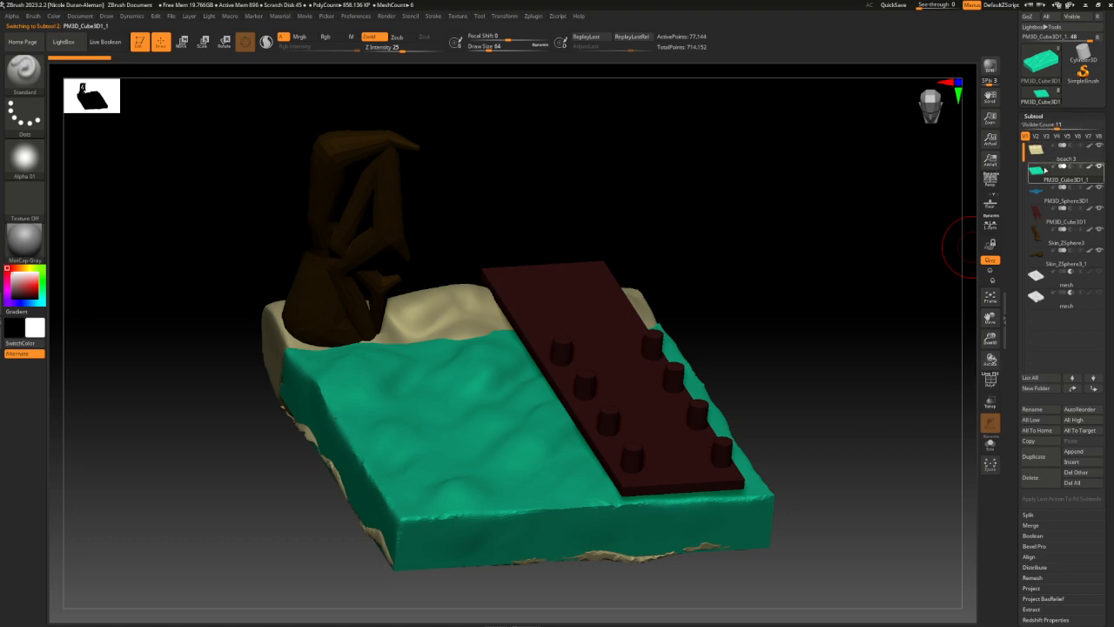
pyautogui.moveTo(1034, 169)
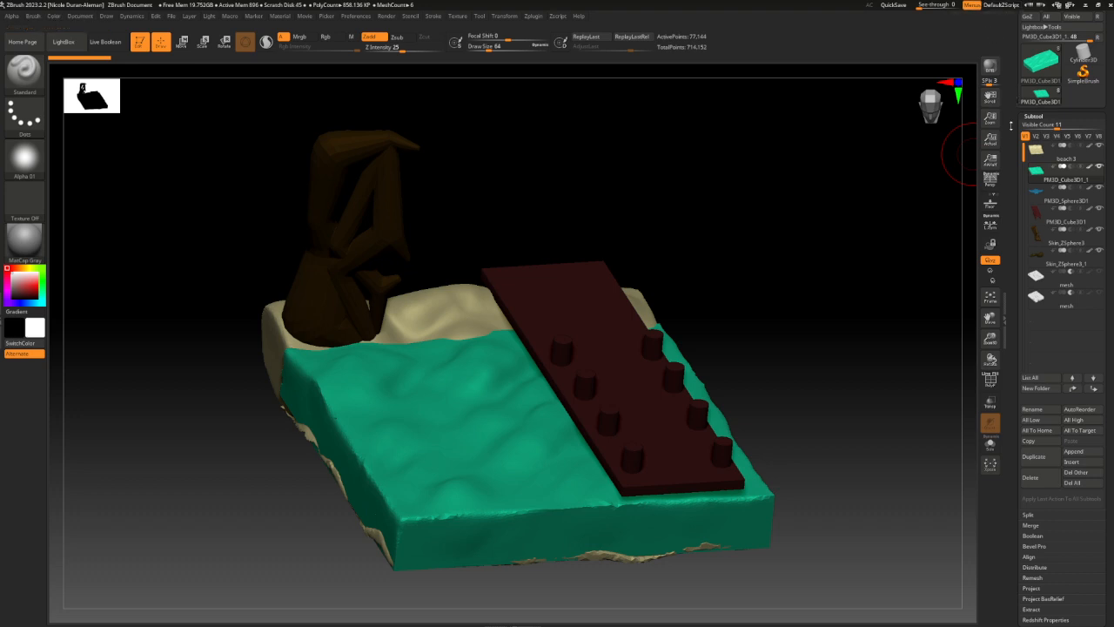
# Enable BPR Transparent Shading in the water block's display properties and agree to turn on the Transparent render property.
pyautogui.scroll(-5, 1045, 287)
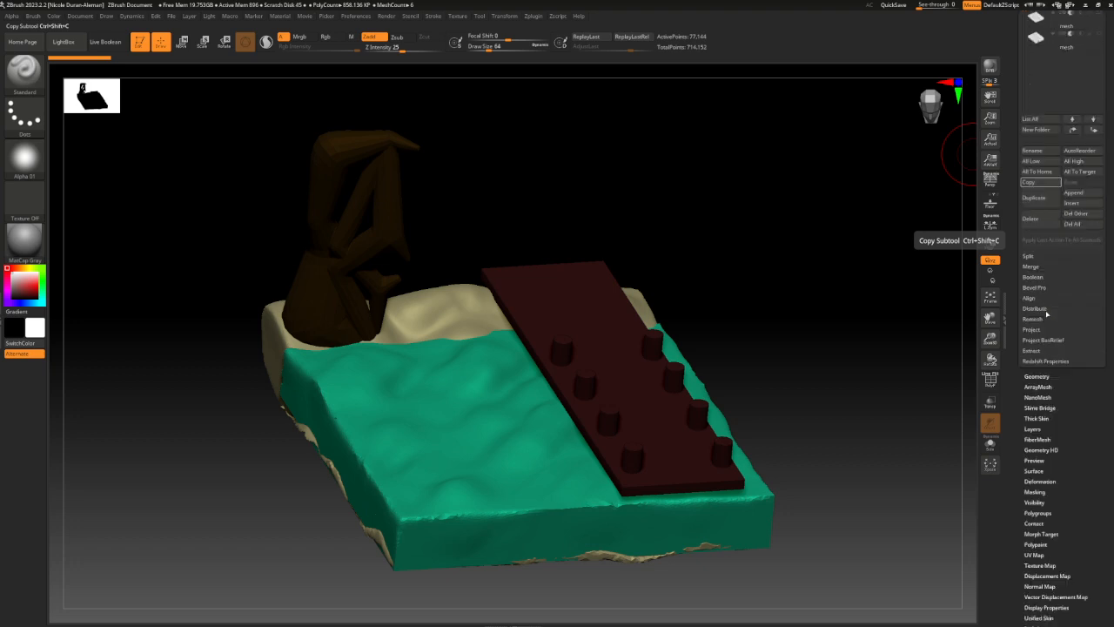
pyautogui.scroll(-3, 1047, 314)
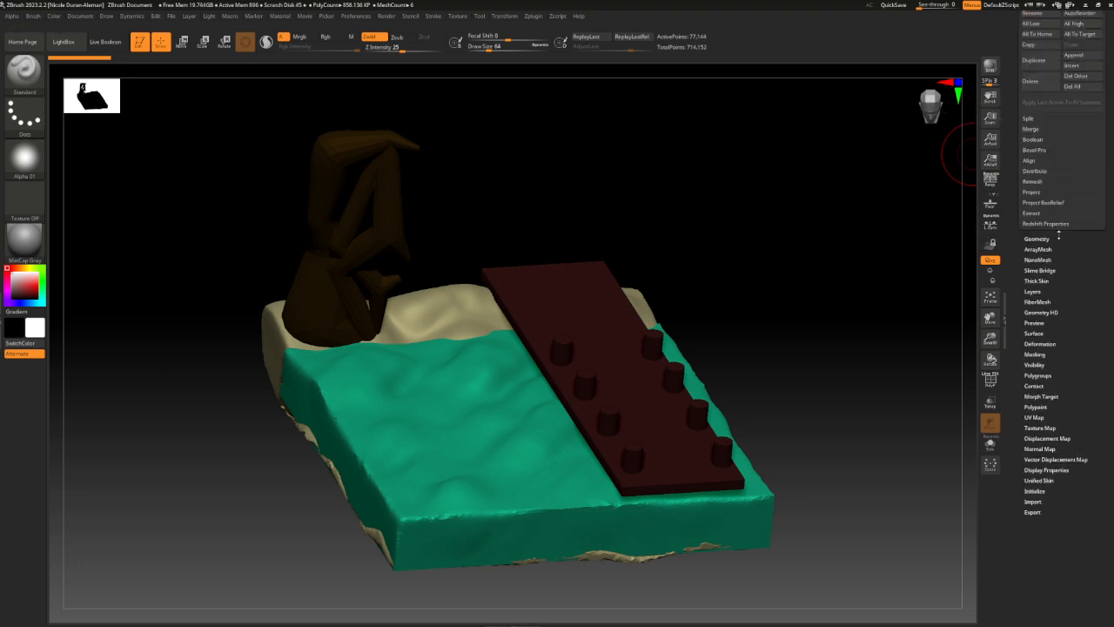
pyautogui.scroll(-3, 1052, 226)
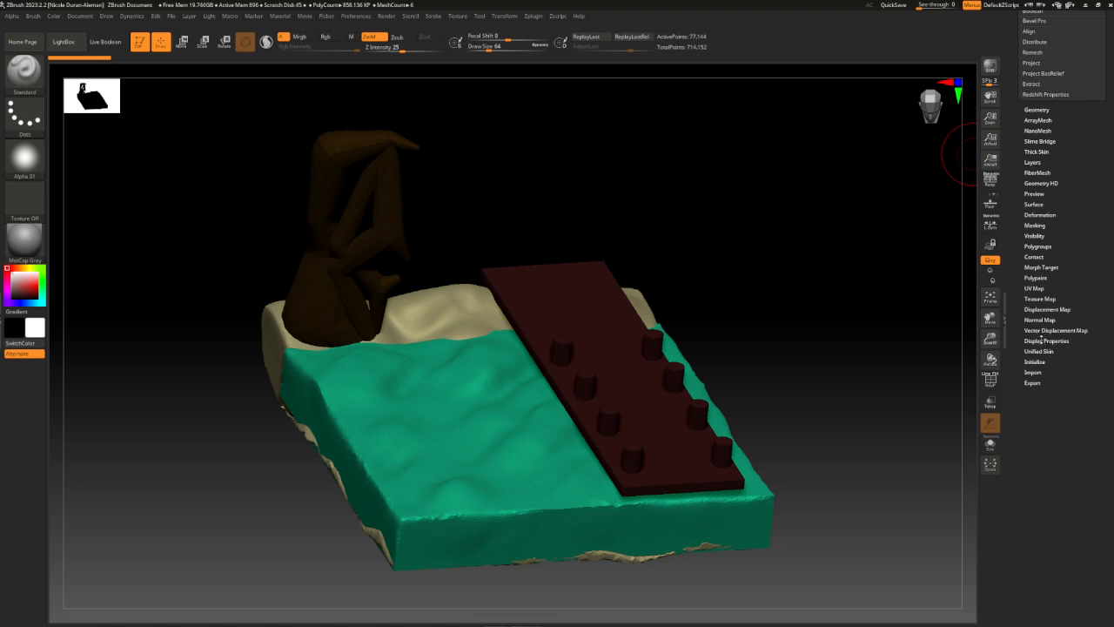
pyautogui.click(1042, 340)
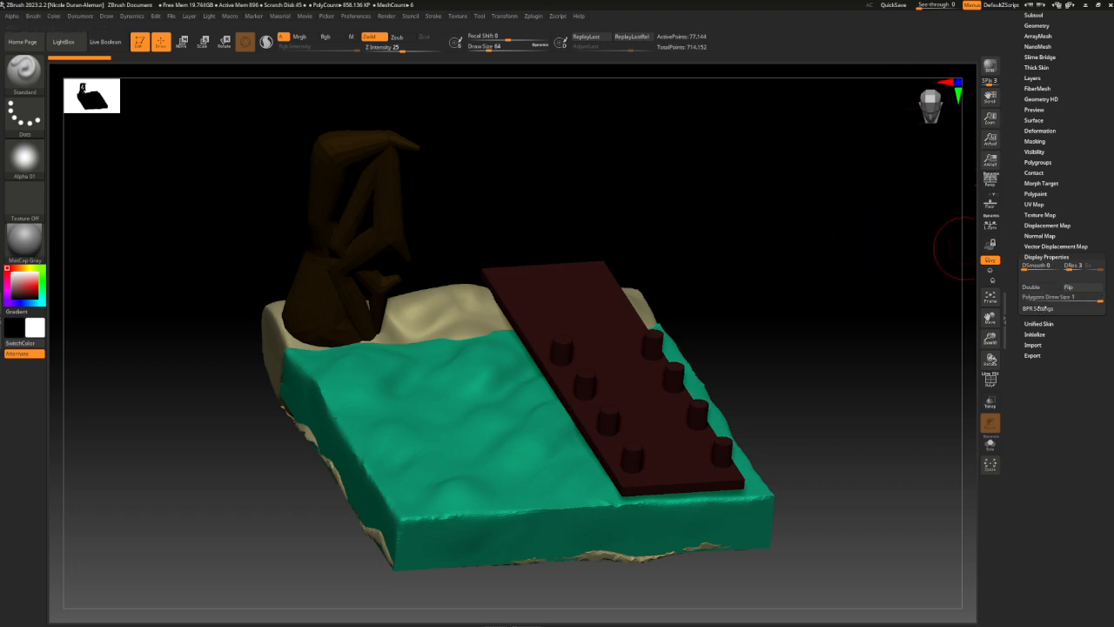
pyautogui.click(1042, 309)
pyautogui.moveTo(990, 338); pyautogui.dragTo(989, 347)
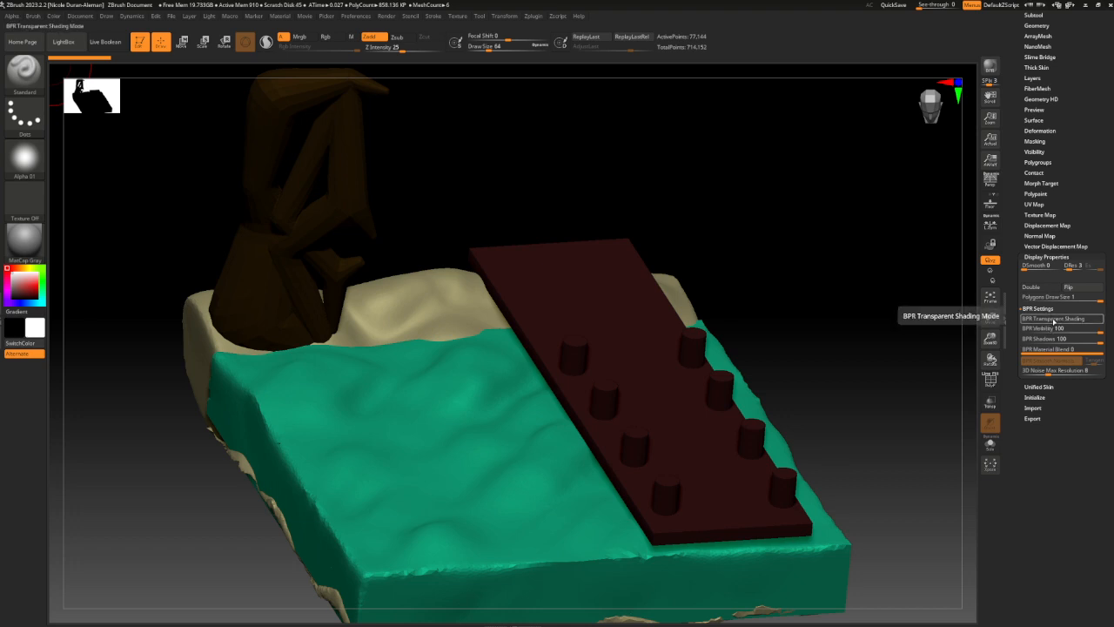
pyautogui.click(1052, 319)
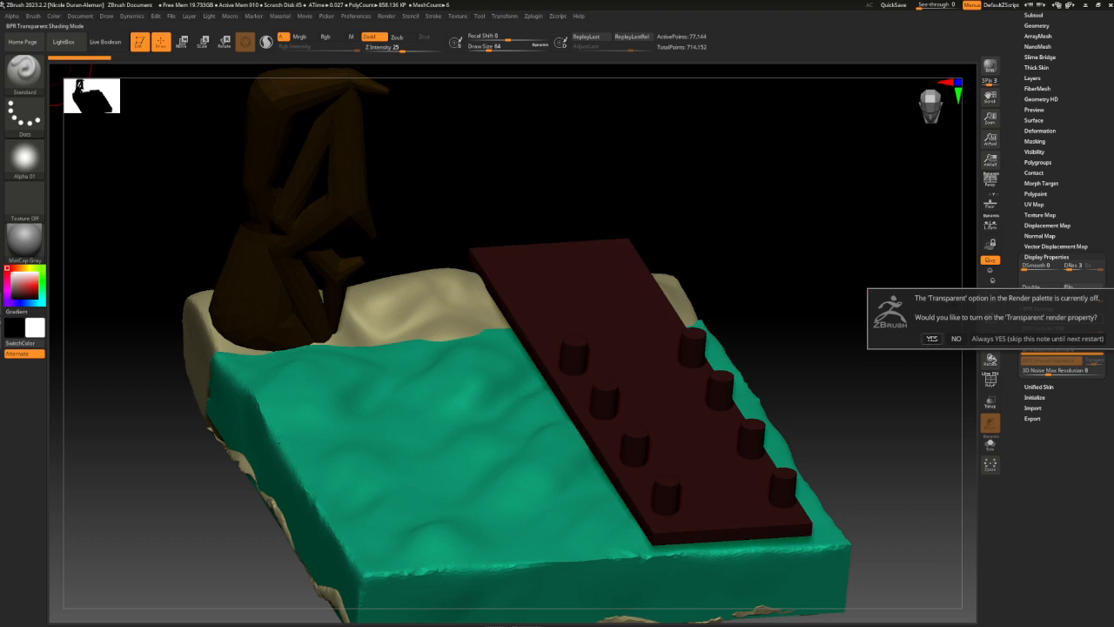
pyautogui.click(931, 339)
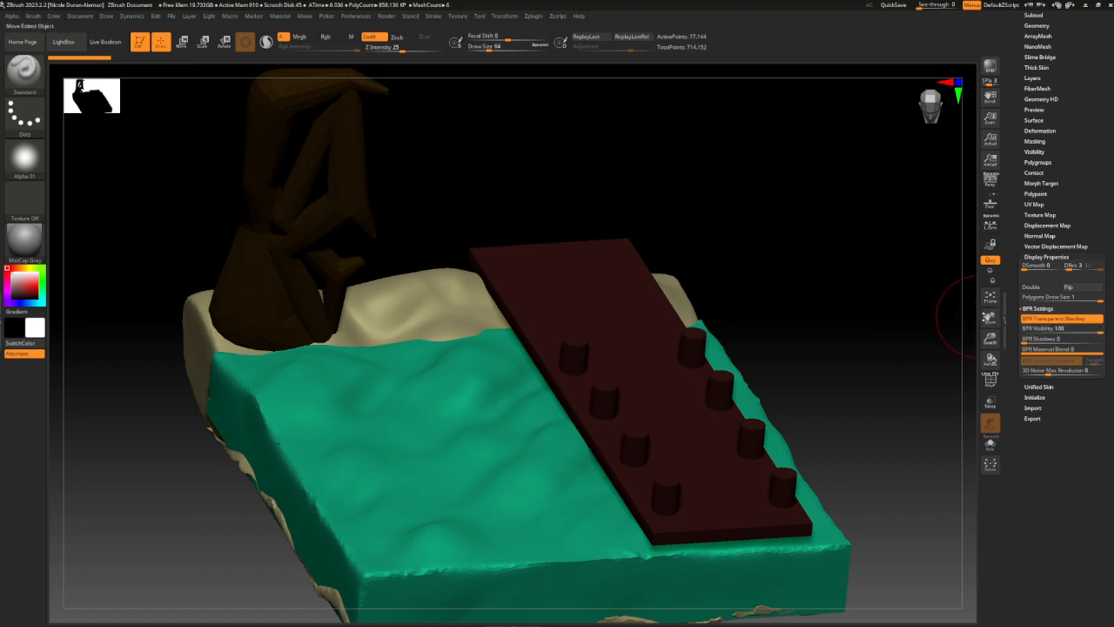
# Set the water block's BPR Visibility to 51.
pyautogui.moveTo(989, 318); pyautogui.dragTo(1013, 305)
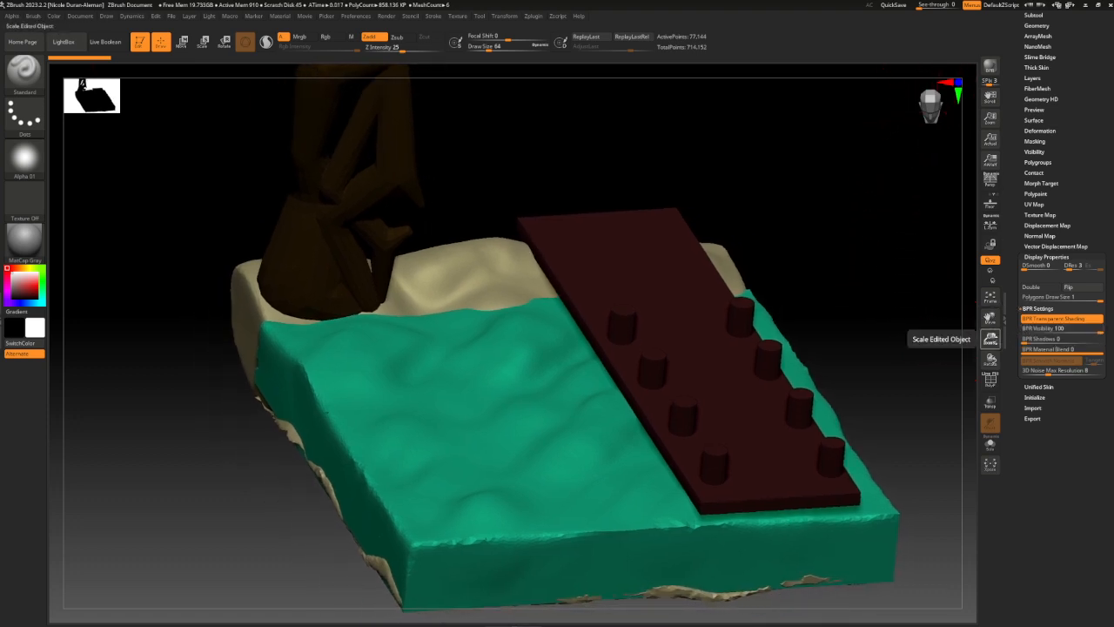
pyautogui.moveTo(990, 338); pyautogui.dragTo(896, 282)
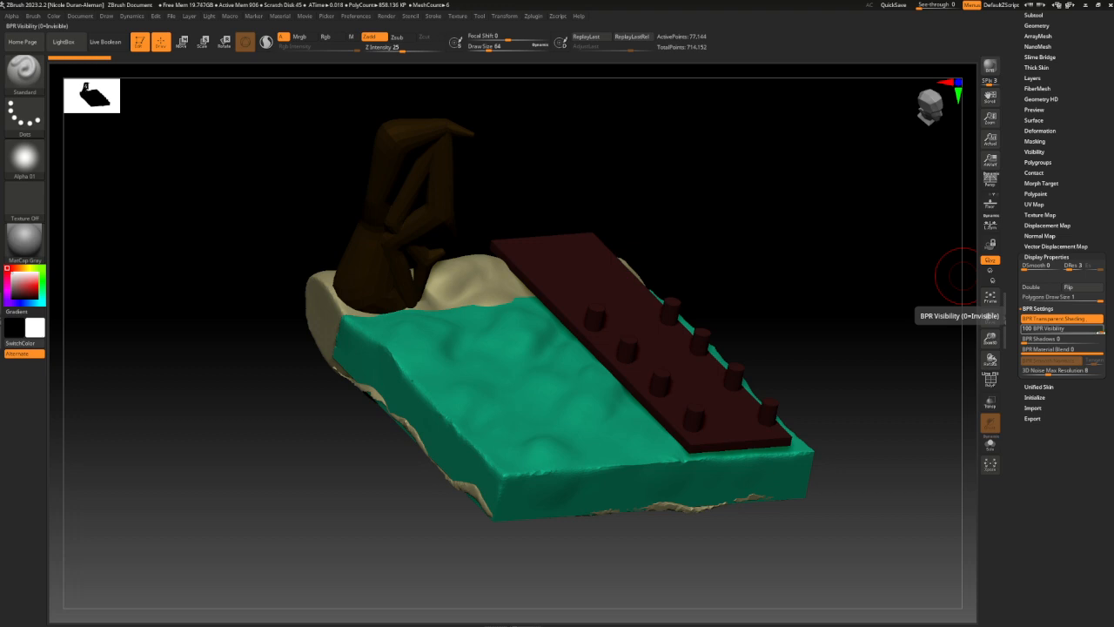
pyautogui.moveTo(1100, 332); pyautogui.dragTo(1066, 334)
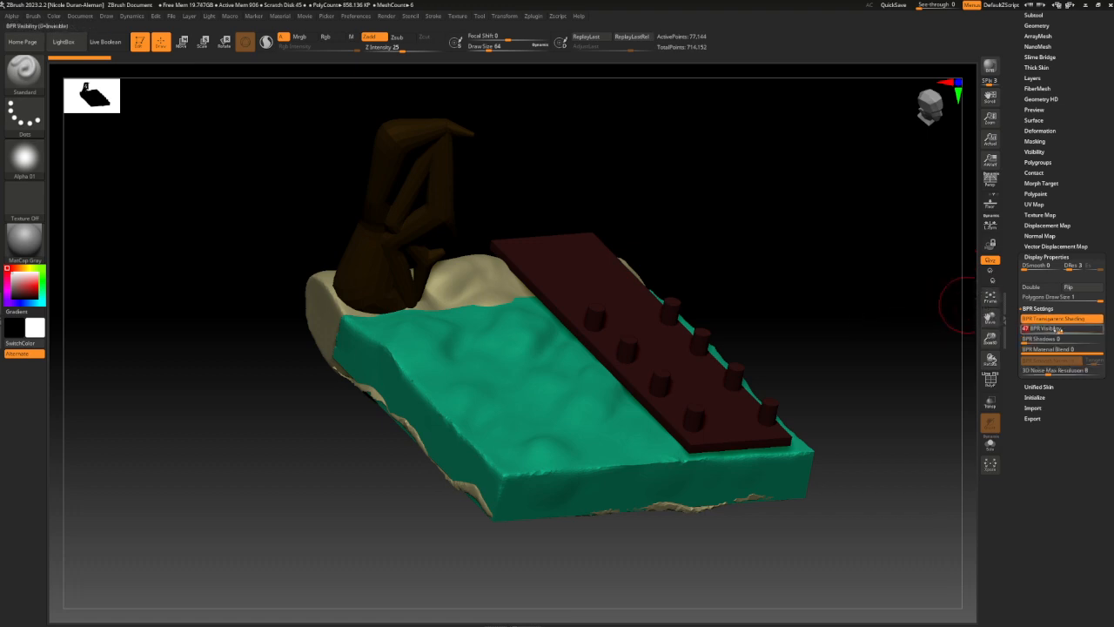
pyautogui.moveTo(1058, 332); pyautogui.dragTo(1062, 332)
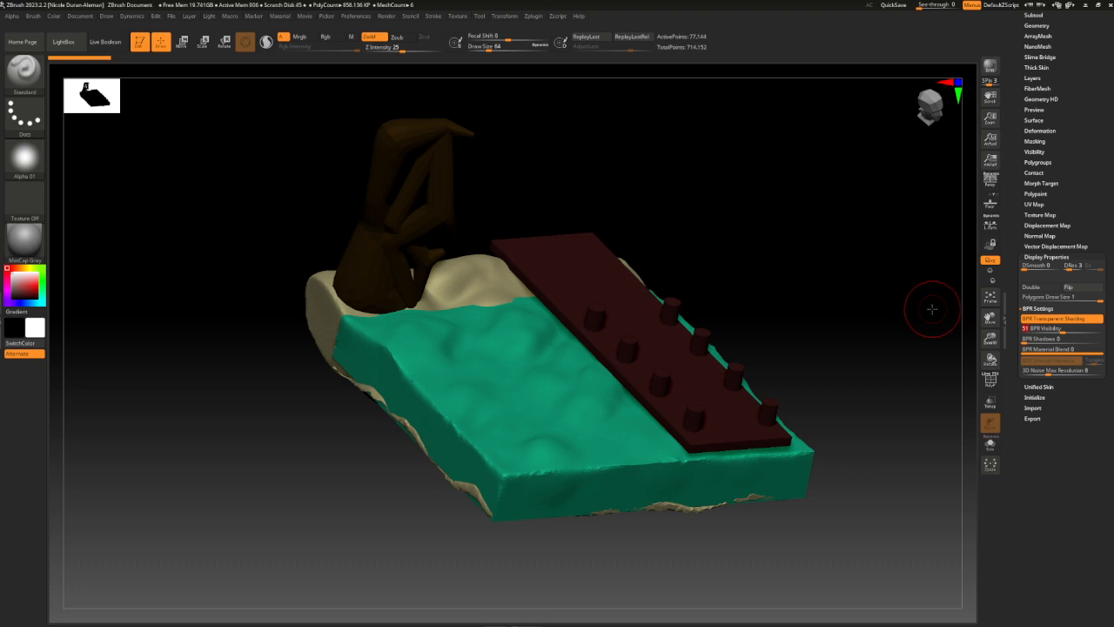
# Run a Best Preview Render of the beach scene from several angles to examine the water's transparency.
pyautogui.moveTo(932, 305)
pyautogui.mouseDown()
pyautogui.moveTo(914, 304)
pyautogui.moveTo(925, 296)
pyautogui.mouseUp()
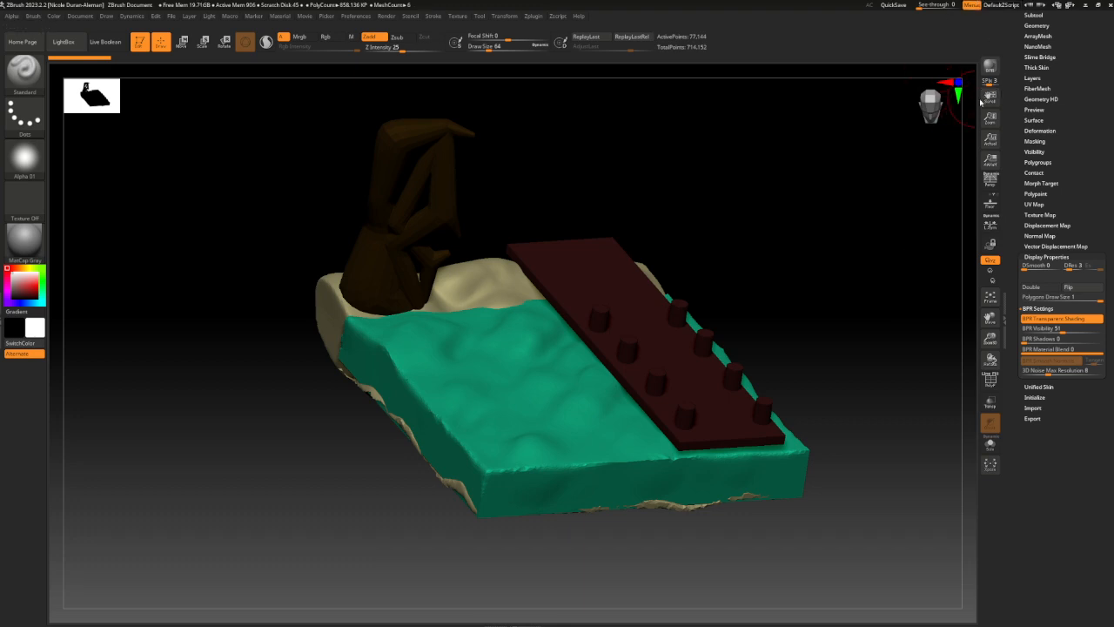
pyautogui.moveTo(989, 317)
pyautogui.mouseDown()
pyautogui.moveTo(963, 332)
pyautogui.moveTo(903, 304)
pyautogui.moveTo(862, 305)
pyautogui.moveTo(915, 301)
pyautogui.mouseUp()
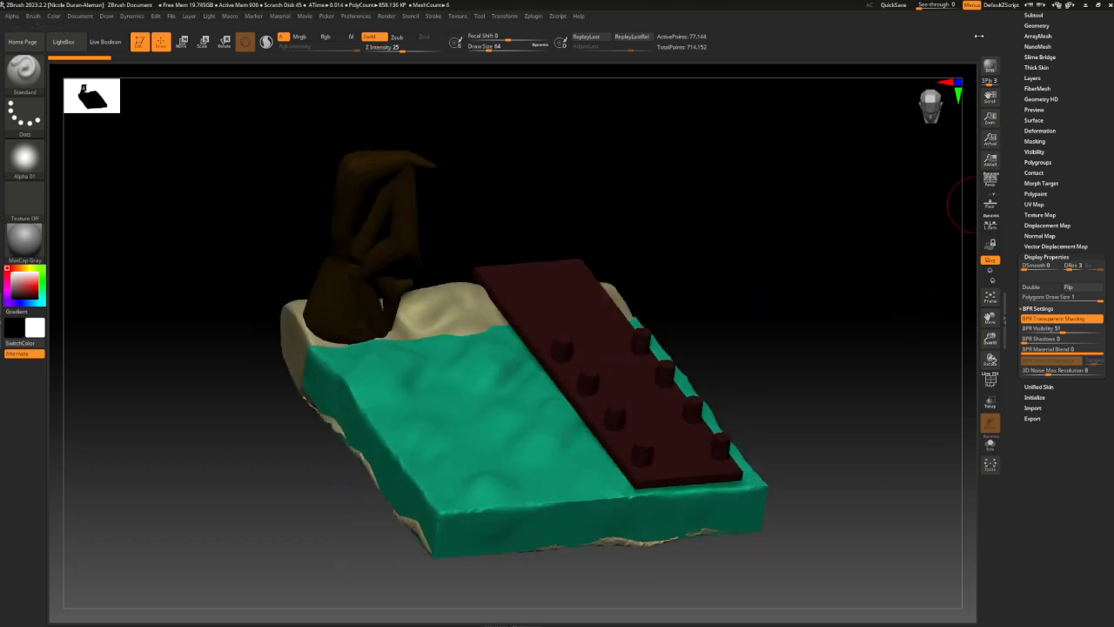
pyautogui.moveTo(817, 170)
pyautogui.mouseDown()
pyautogui.moveTo(809, 218)
pyautogui.moveTo(797, 214)
pyautogui.moveTo(813, 184)
pyautogui.moveTo(776, 132)
pyautogui.mouseUp()
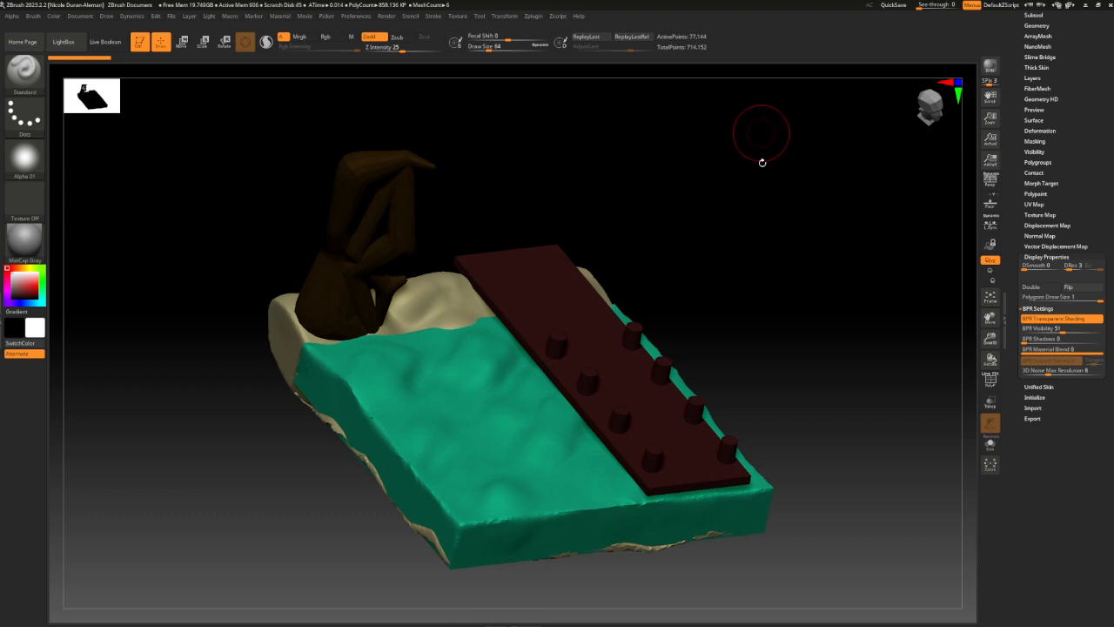
pyautogui.moveTo(756, 245)
pyautogui.mouseDown()
pyautogui.moveTo(745, 235)
pyautogui.moveTo(758, 232)
pyautogui.mouseUp()
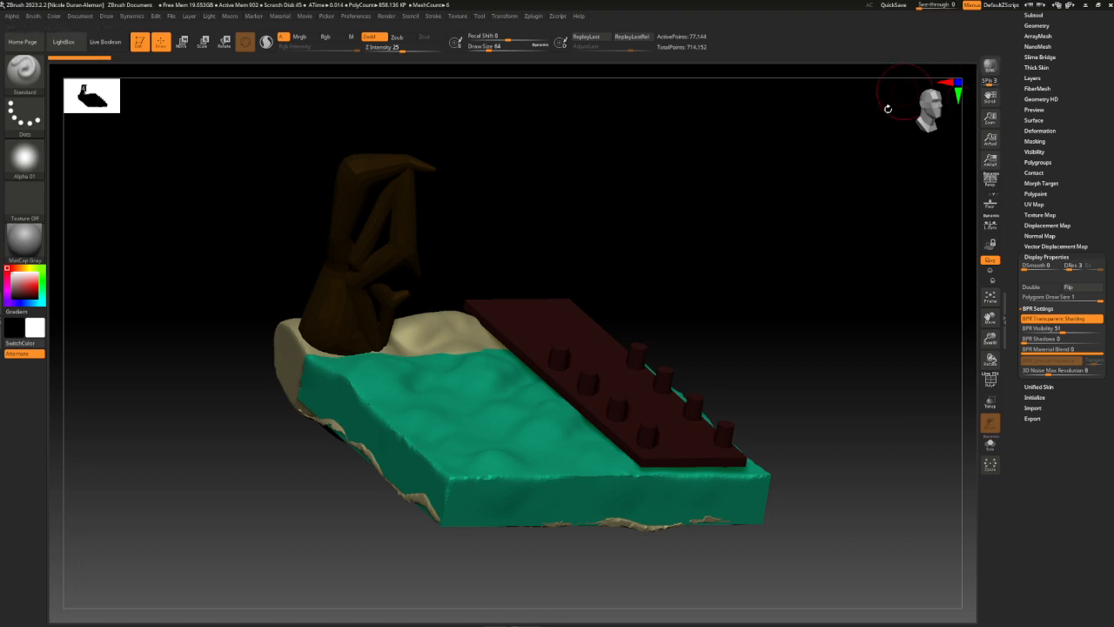
pyautogui.click(989, 67)
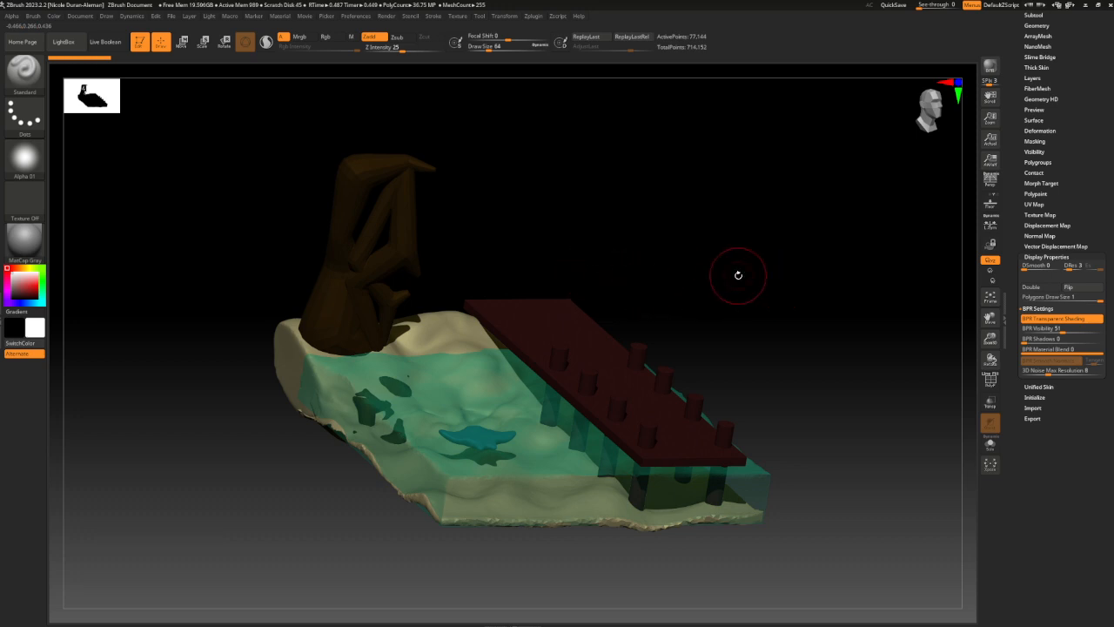
pyautogui.moveTo(771, 281)
pyautogui.mouseDown()
pyautogui.moveTo(783, 288)
pyautogui.moveTo(864, 152)
pyautogui.mouseUp()
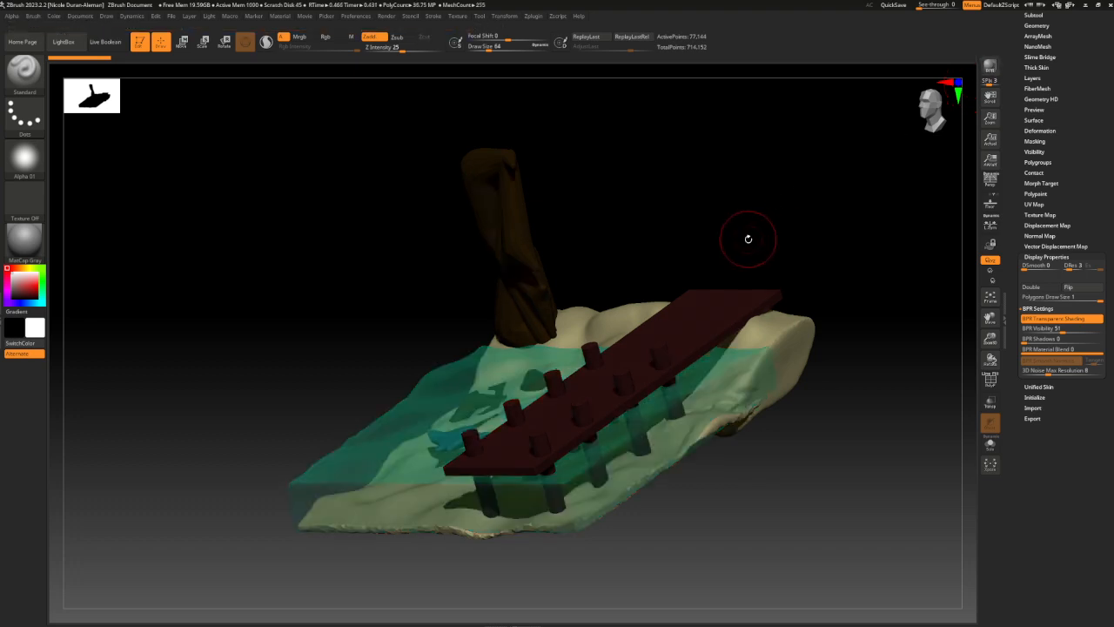
pyautogui.moveTo(828, 236); pyautogui.dragTo(880, 239)
pyautogui.click(989, 67)
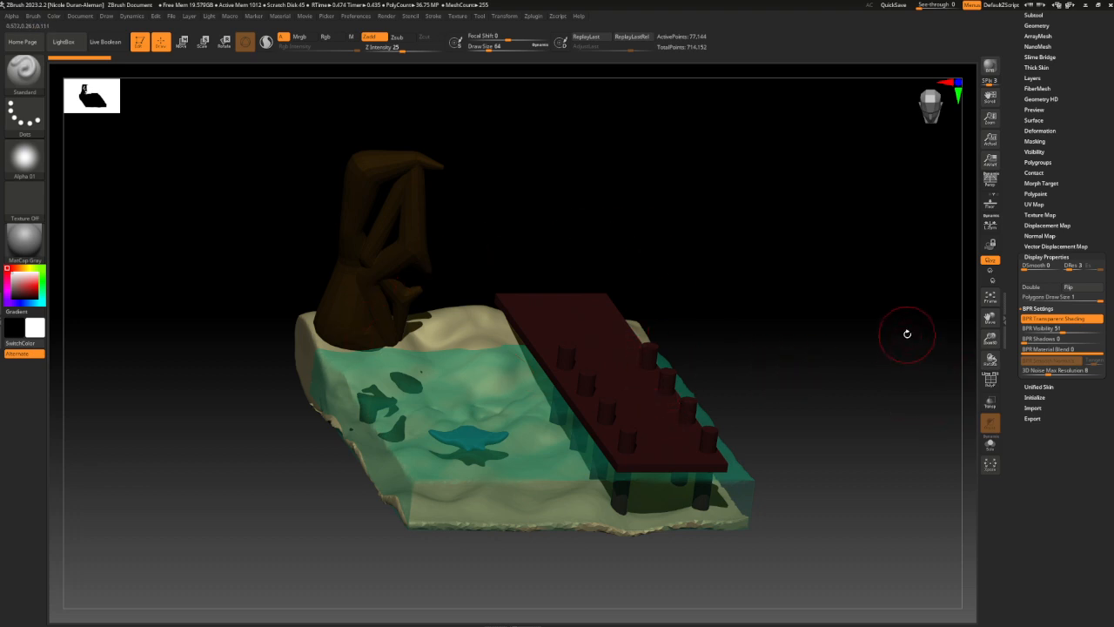
# Try the water's BPR Shadows at 32, 52 and 23, running a Best Preview Render to compare the values.
pyautogui.moveTo(1022, 341); pyautogui.dragTo(1033, 343)
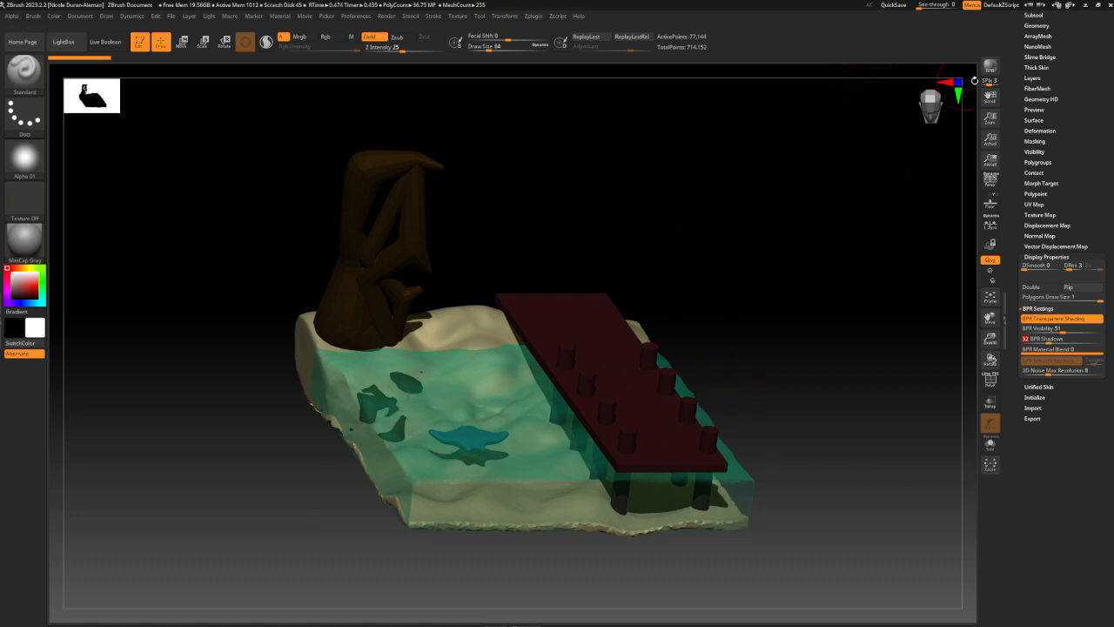
pyautogui.click(989, 67)
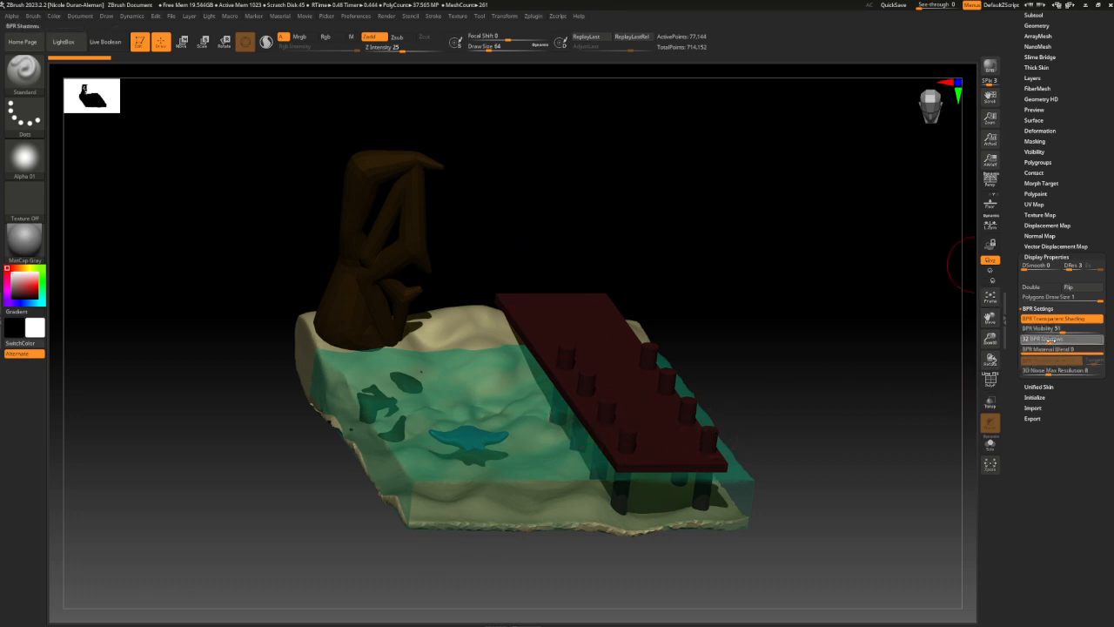
pyautogui.click(1063, 341)
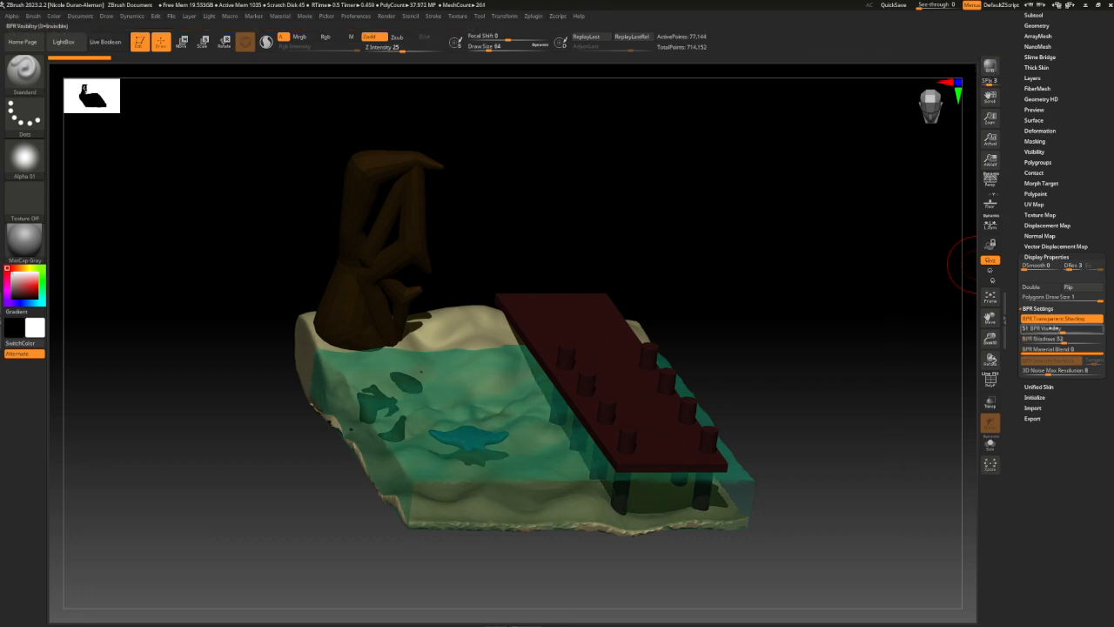
pyautogui.click(1040, 340)
pyautogui.click(990, 67)
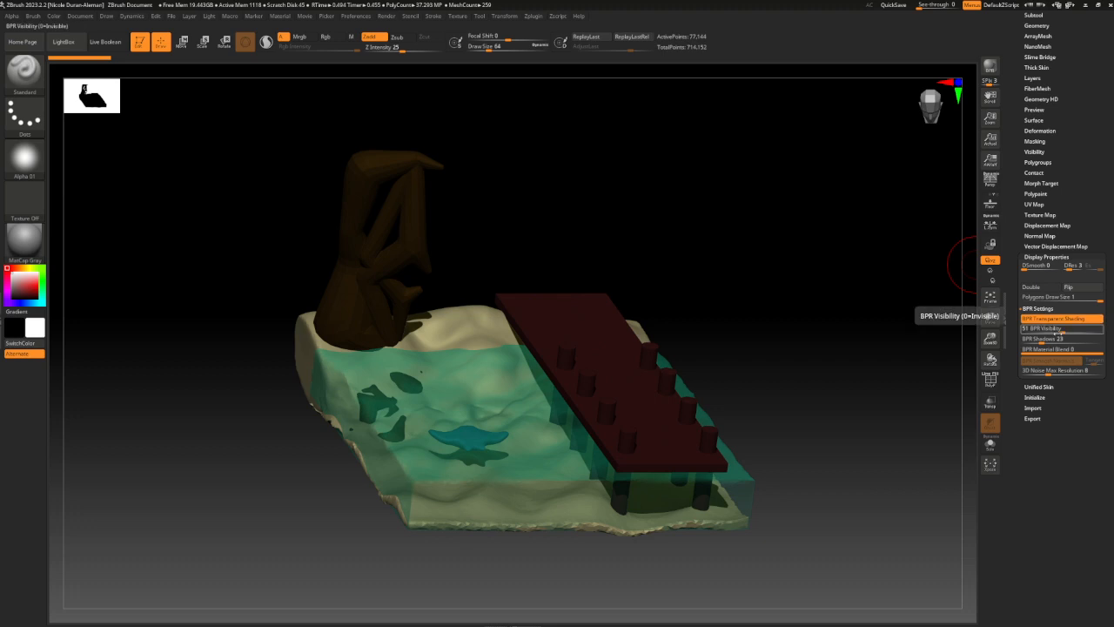
# Try a BPR Visibility of 25 for the water and run a Best Preview Render.
pyautogui.write('25')
pyautogui.press('Return')
pyautogui.click(994, 77)
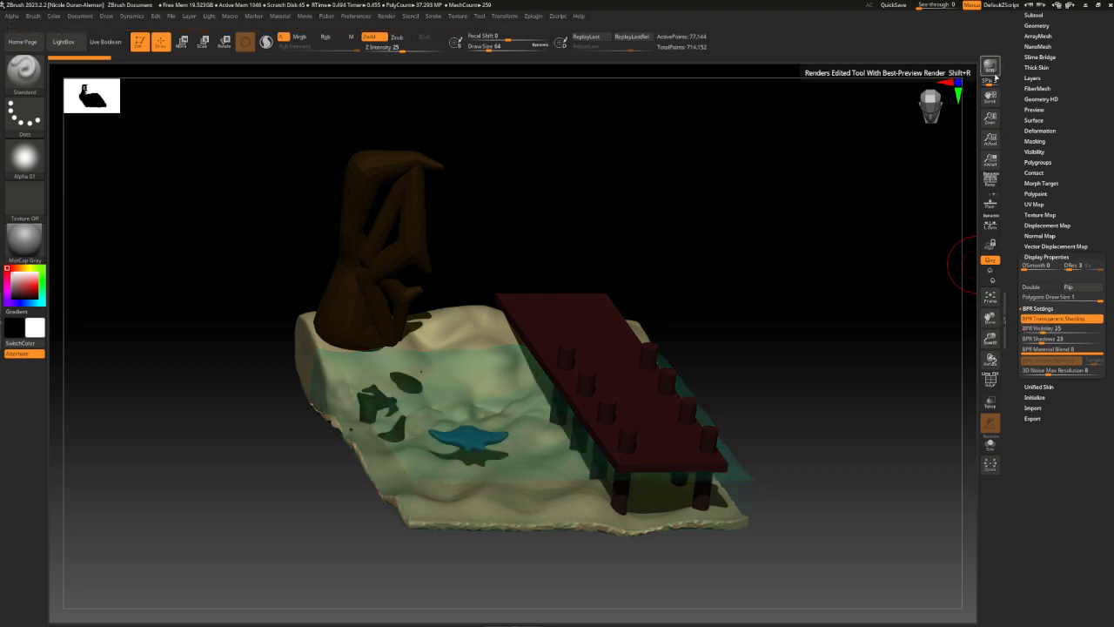
# Set the water's BPR Visibility to 46 and BPR Shadows to 30, and run a Best Preview Render.
pyautogui.click(1047, 329)
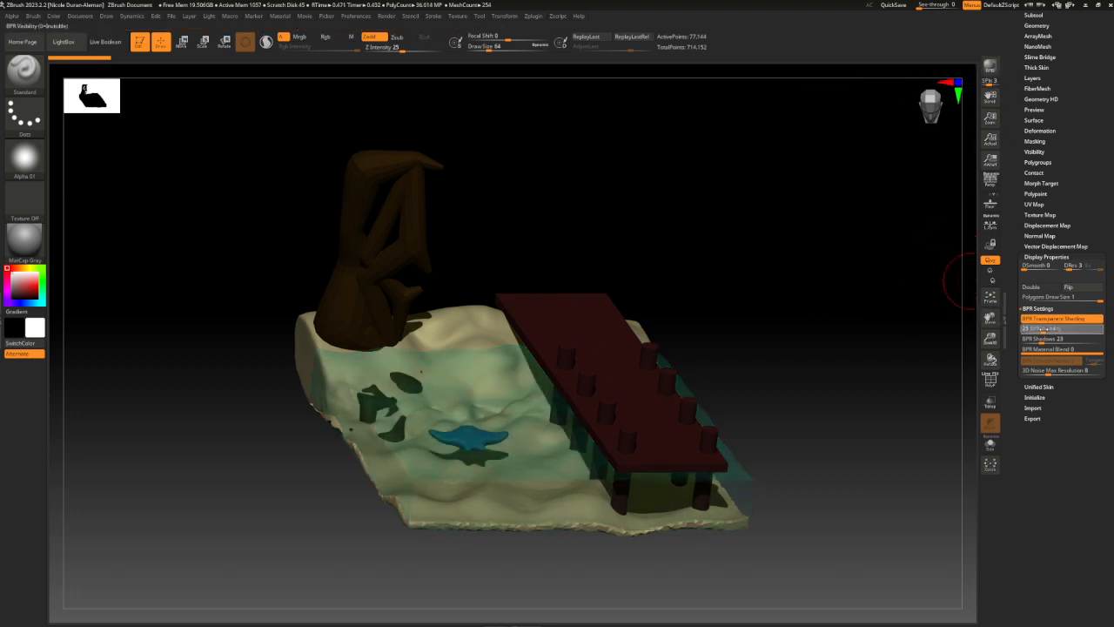
pyautogui.moveTo(1057, 331); pyautogui.dragTo(1059, 331)
pyautogui.click(1047, 339)
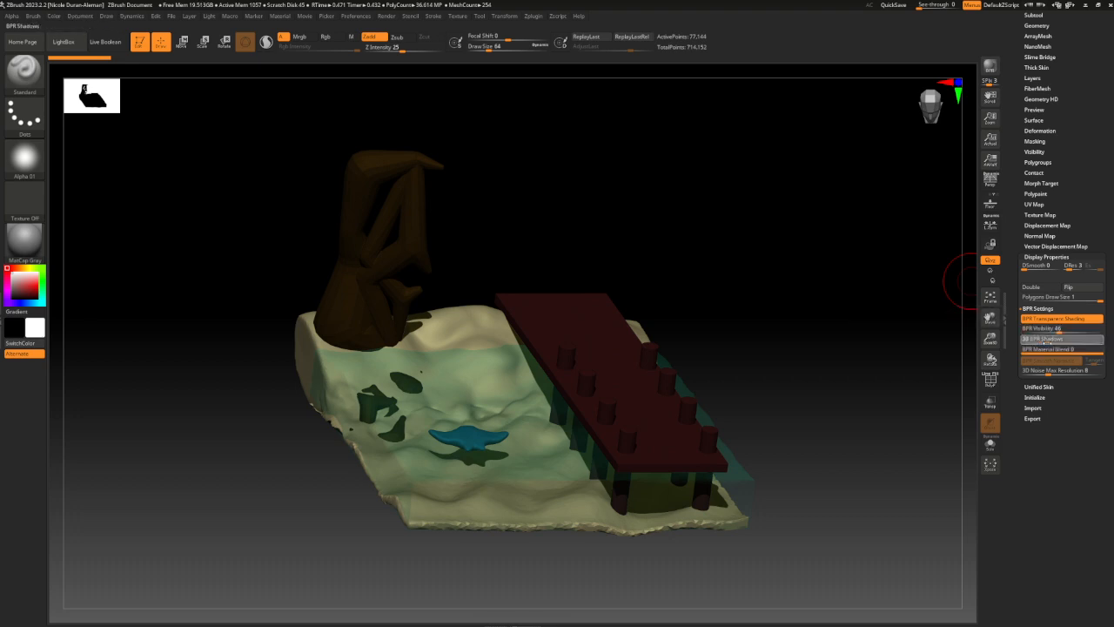
pyautogui.click(990, 68)
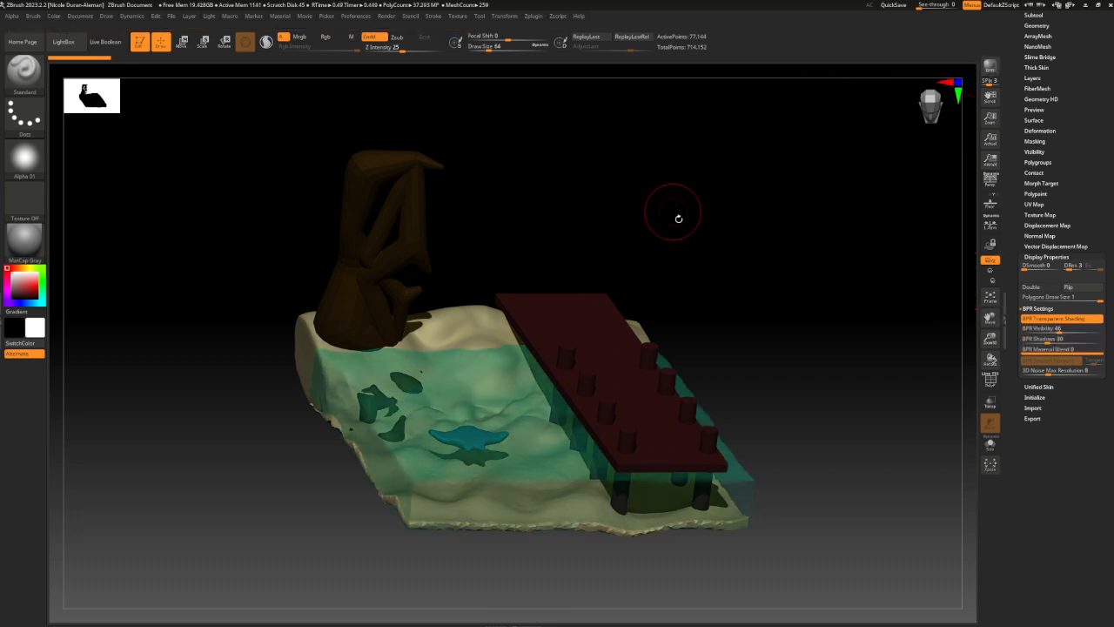
# Isolate the water block in Solo mode and view its surface at an angle.
pyautogui.moveTo(673, 219); pyautogui.dragTo(906, 296)
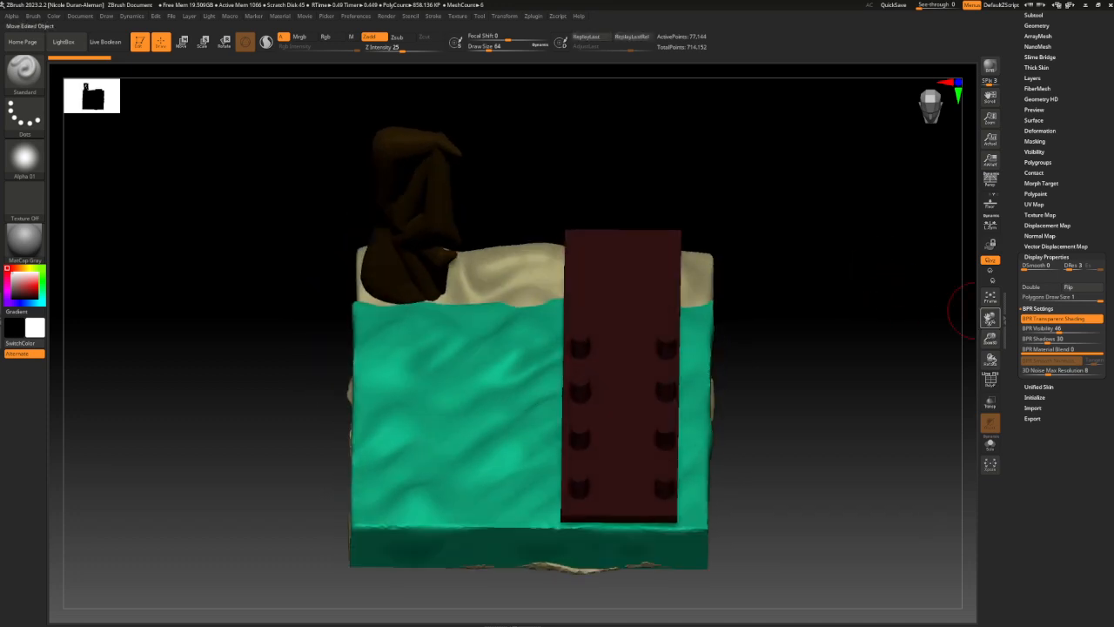
pyautogui.moveTo(989, 317)
pyautogui.mouseDown()
pyautogui.moveTo(989, 238)
pyautogui.moveTo(993, 307)
pyautogui.mouseUp()
pyautogui.moveTo(916, 312); pyautogui.dragTo(762, 319)
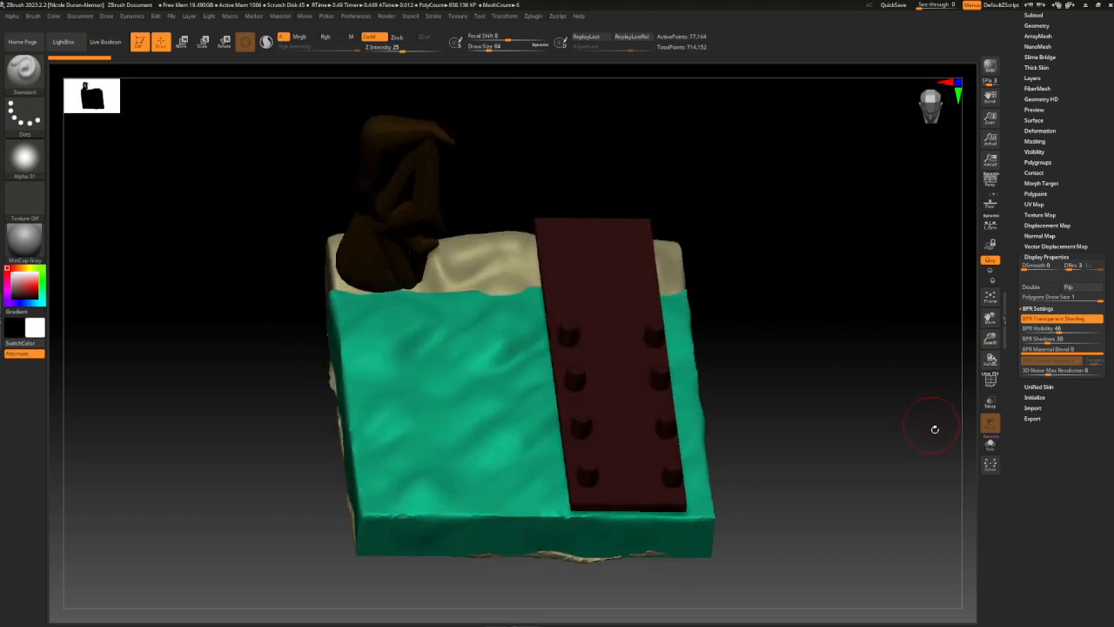
pyautogui.click(989, 444)
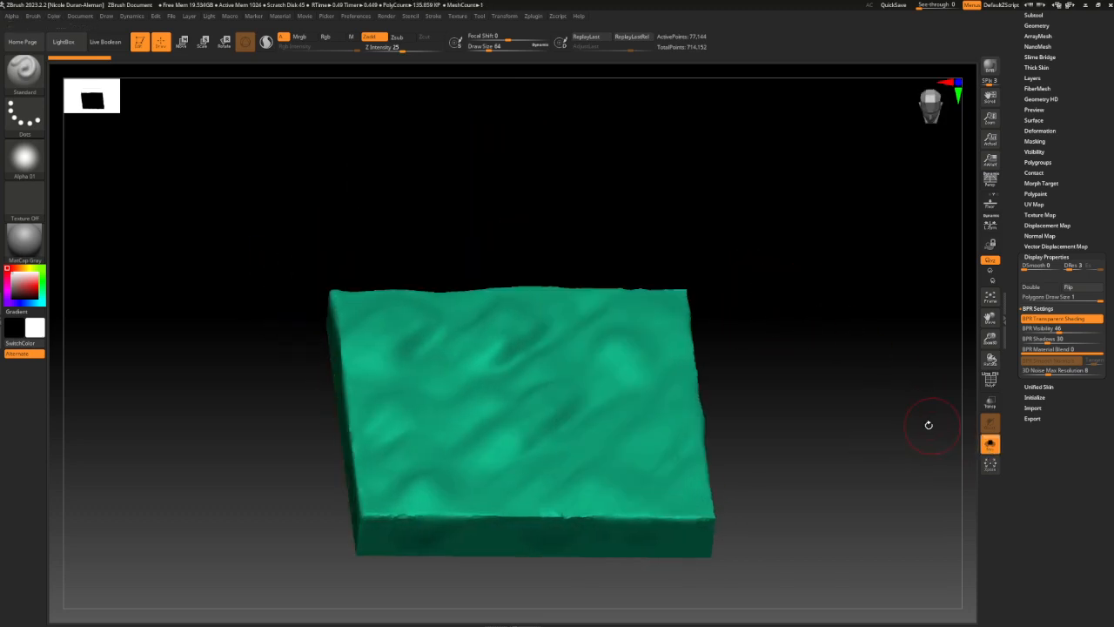
pyautogui.moveTo(927, 423)
pyautogui.mouseDown()
pyautogui.moveTo(903, 398)
pyautogui.moveTo(991, 370)
pyautogui.moveTo(828, 360)
pyautogui.moveTo(872, 311)
pyautogui.moveTo(863, 341)
pyautogui.moveTo(788, 371)
pyautogui.moveTo(754, 363)
pyautogui.moveTo(893, 378)
pyautogui.moveTo(893, 288)
pyautogui.moveTo(830, 302)
pyautogui.moveTo(809, 330)
pyautogui.moveTo(804, 368)
pyautogui.moveTo(843, 363)
pyautogui.mouseUp()
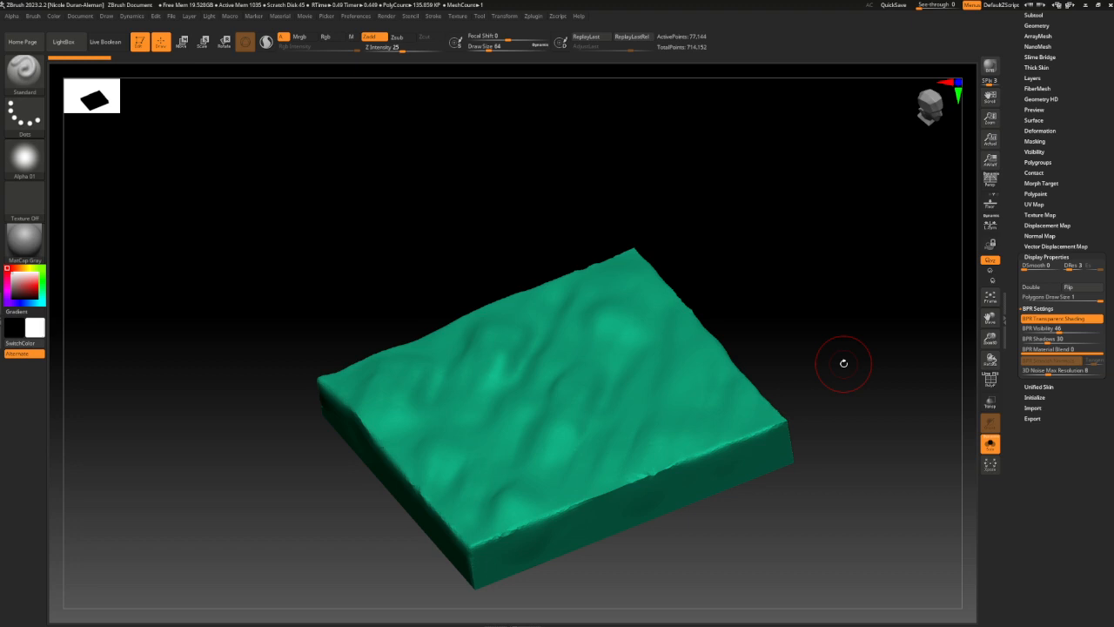
# Apply the Chrome BrightBlueTint MatCap material to the water block and inspect its reflections from another angle.
pyautogui.moveTo(844, 362); pyautogui.dragTo(211, 241)
pyautogui.click(25, 240)
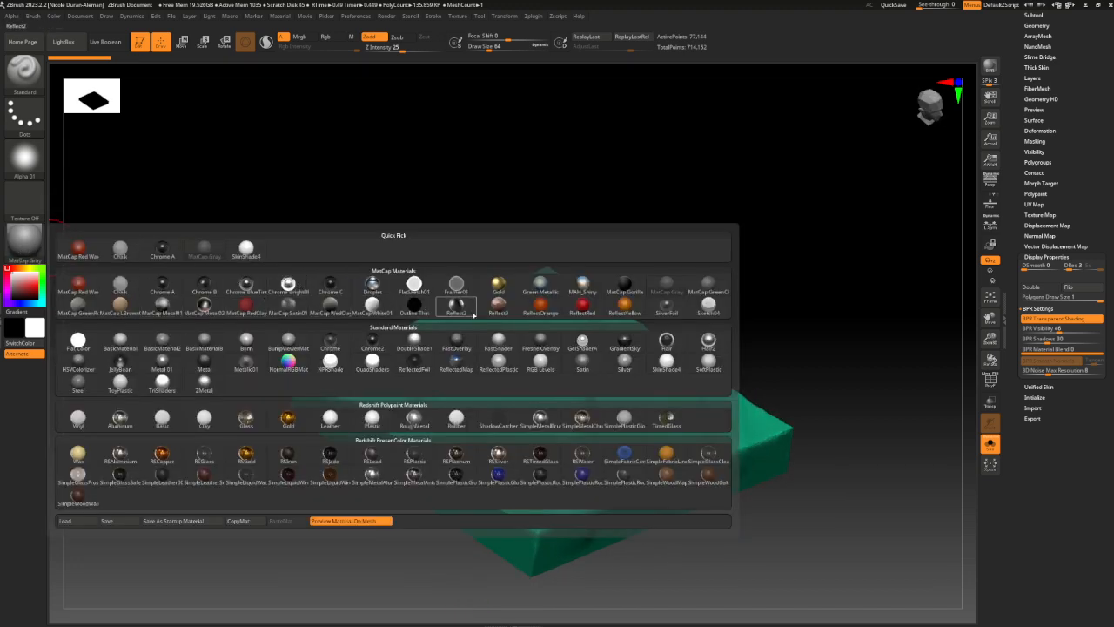
pyautogui.moveTo(351, 296)
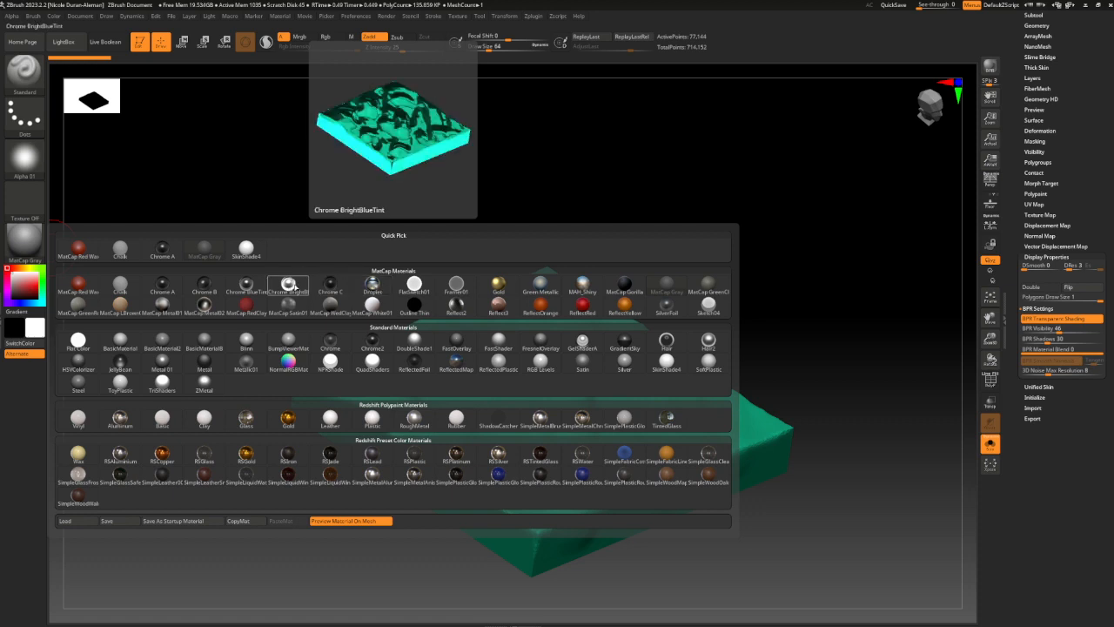
pyautogui.click(304, 289)
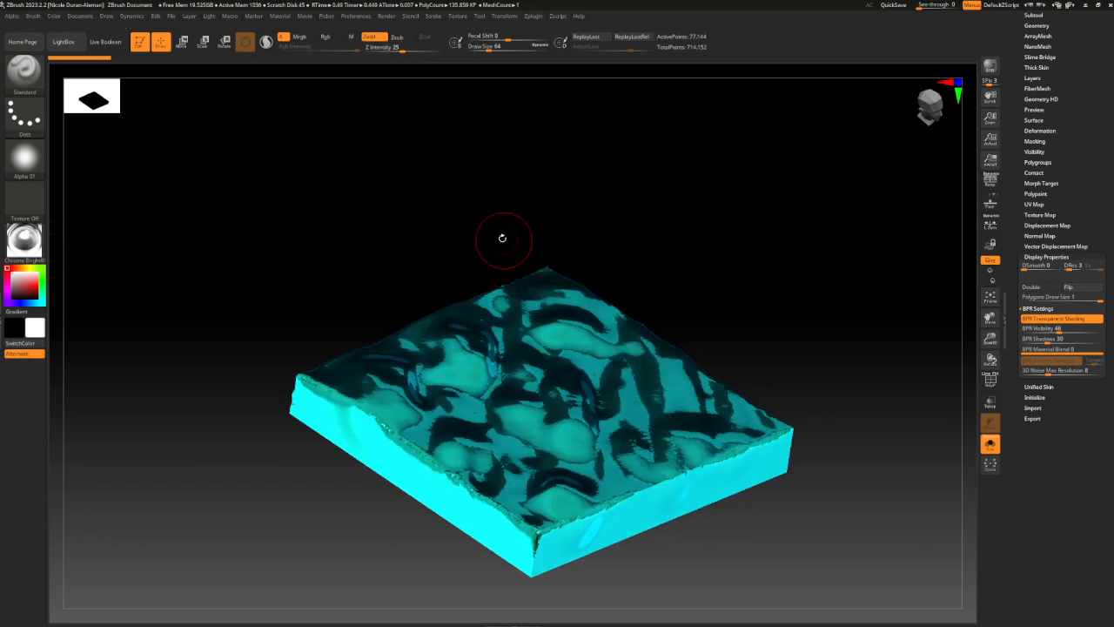
pyautogui.moveTo(502, 239); pyautogui.dragTo(514, 259)
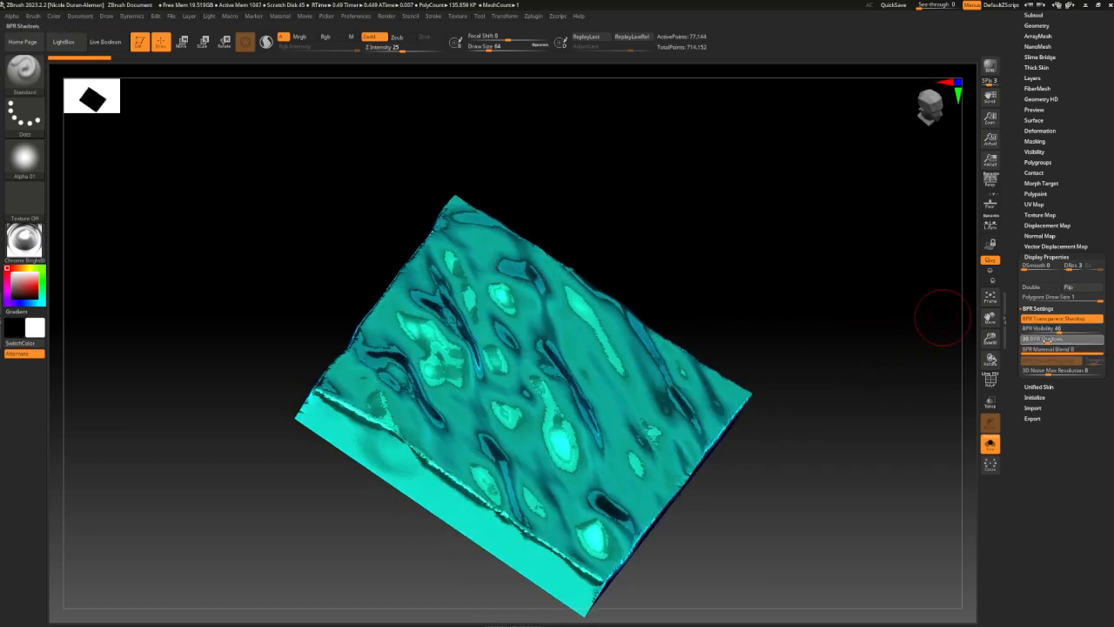
# Set the water's BPR Visibility to 52 and BPR Shadows first to 0, then to 24, running a Best Preview Render for each.
pyautogui.moveTo(1034, 341); pyautogui.dragTo(1022, 340)
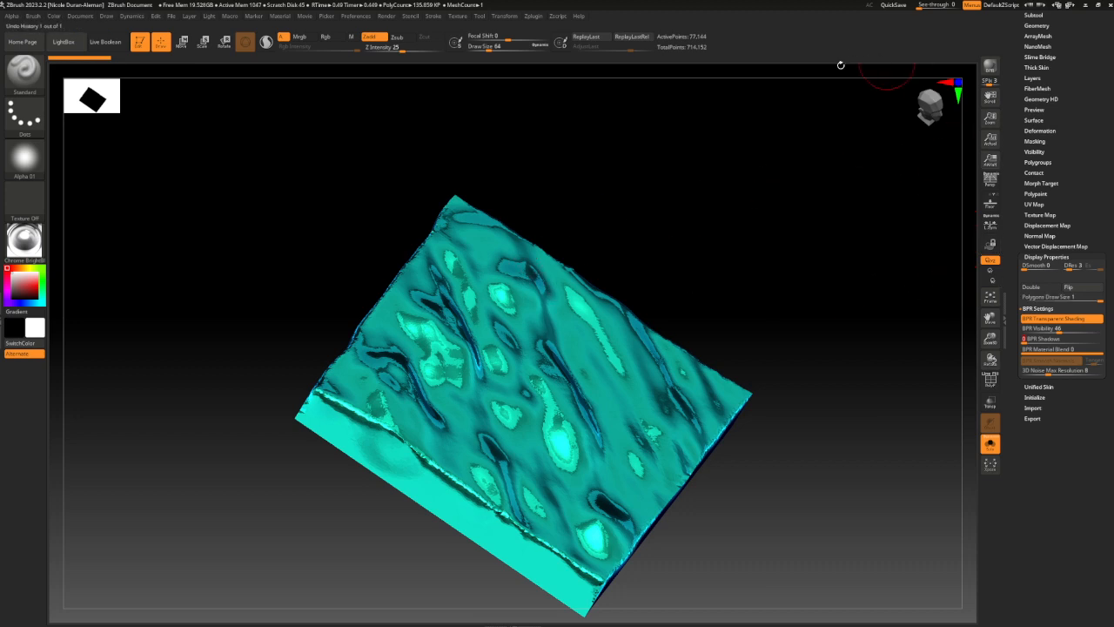
pyautogui.click(1056, 328)
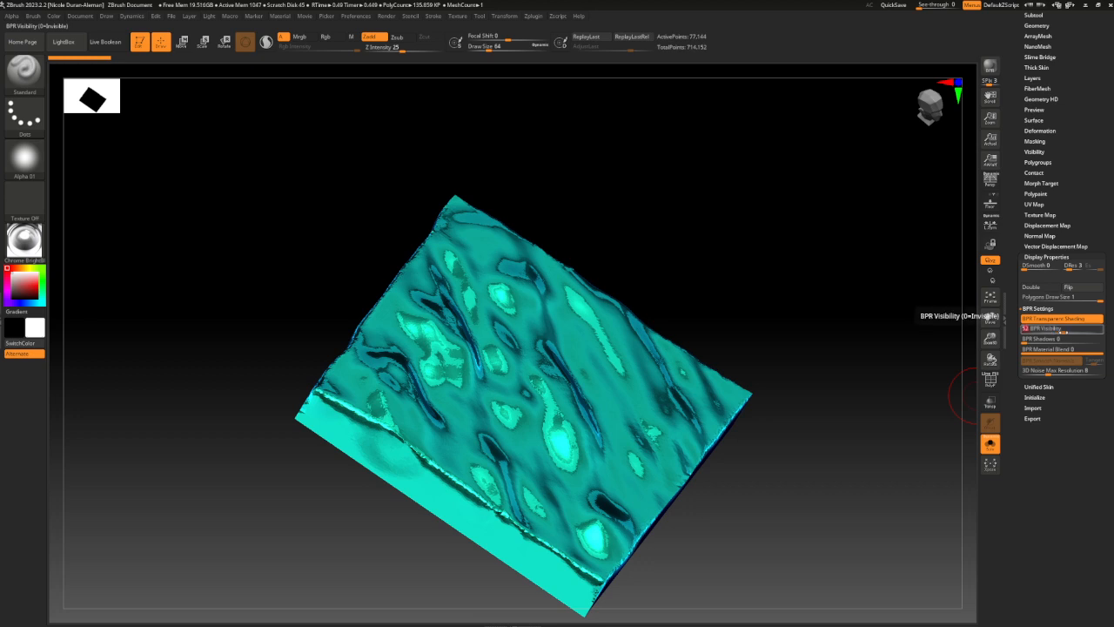
pyautogui.click(997, 61)
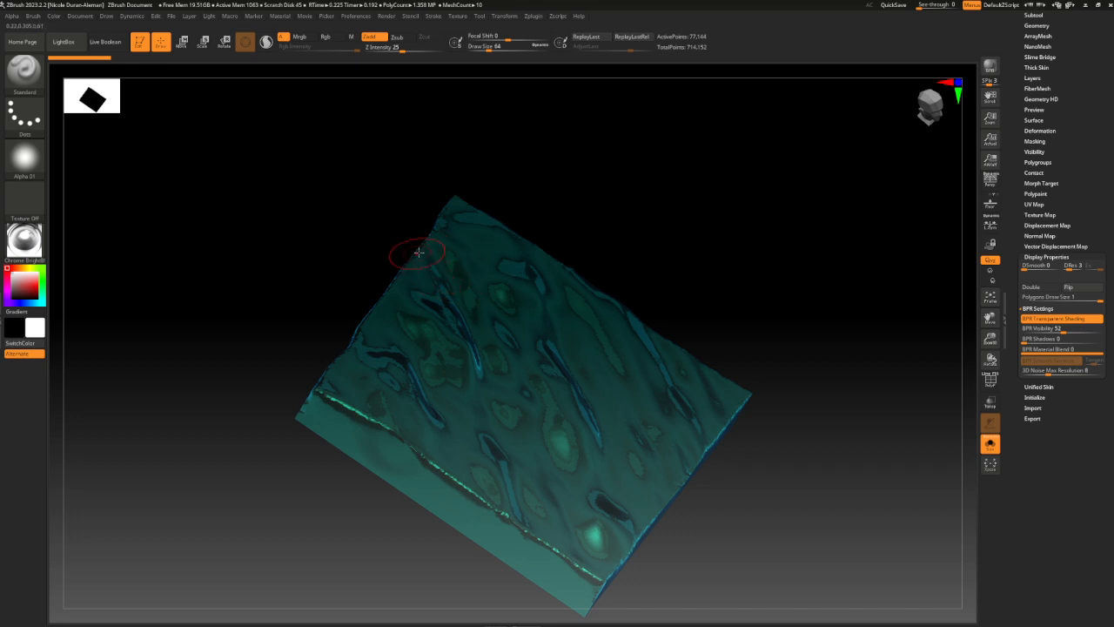
pyautogui.moveTo(1024, 342); pyautogui.dragTo(1042, 342)
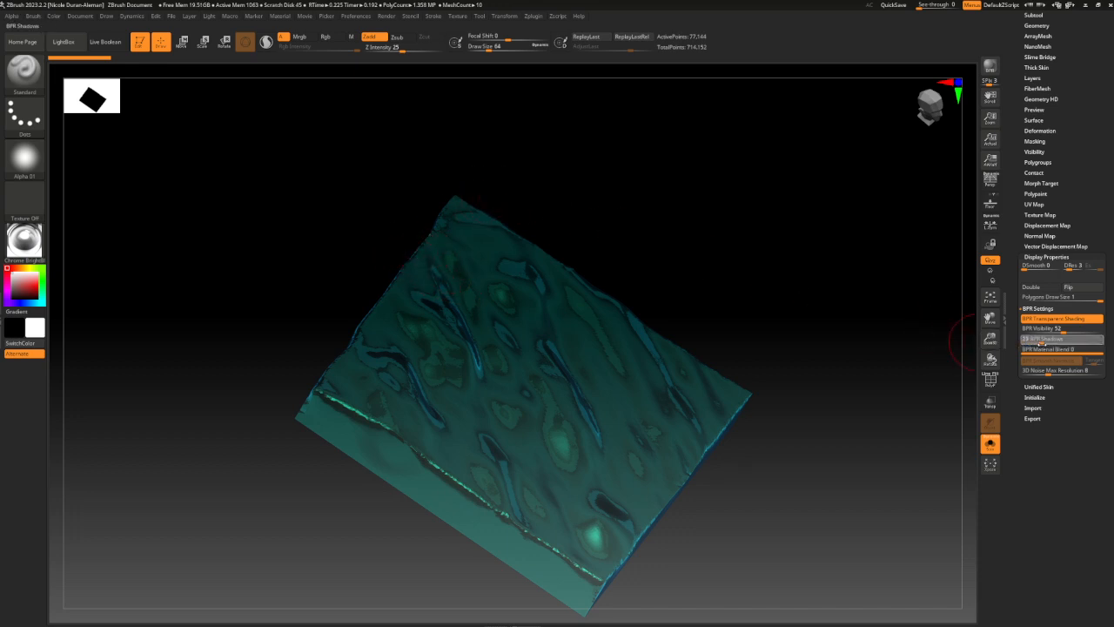
pyautogui.click(990, 66)
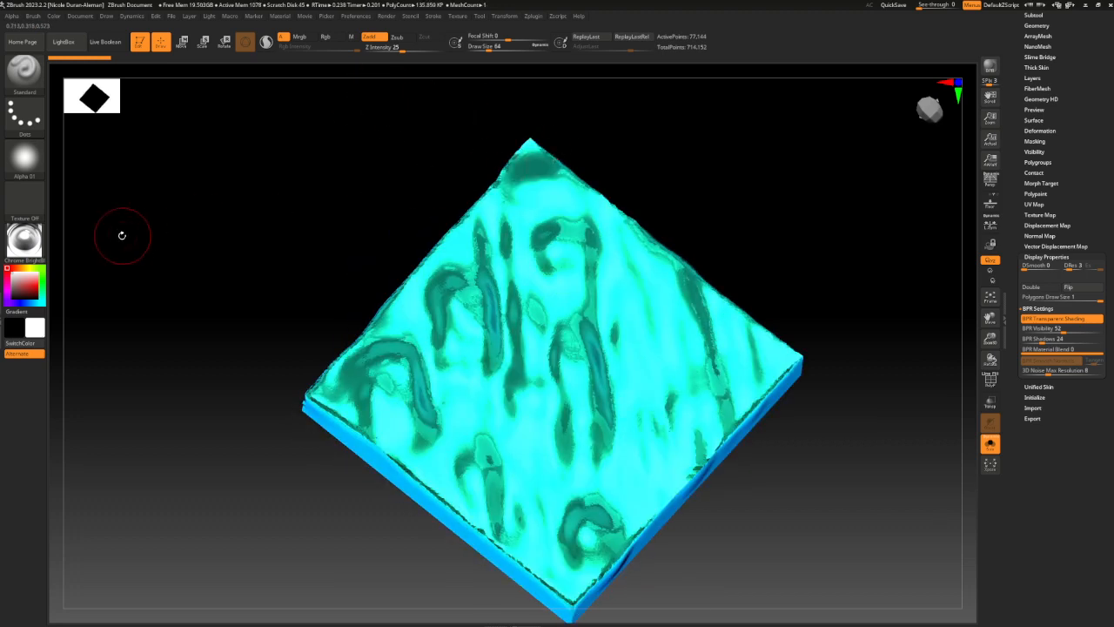
# Try the Droplet MatCap material on the water block and run a Best Preview Render.
pyautogui.click(24, 240)
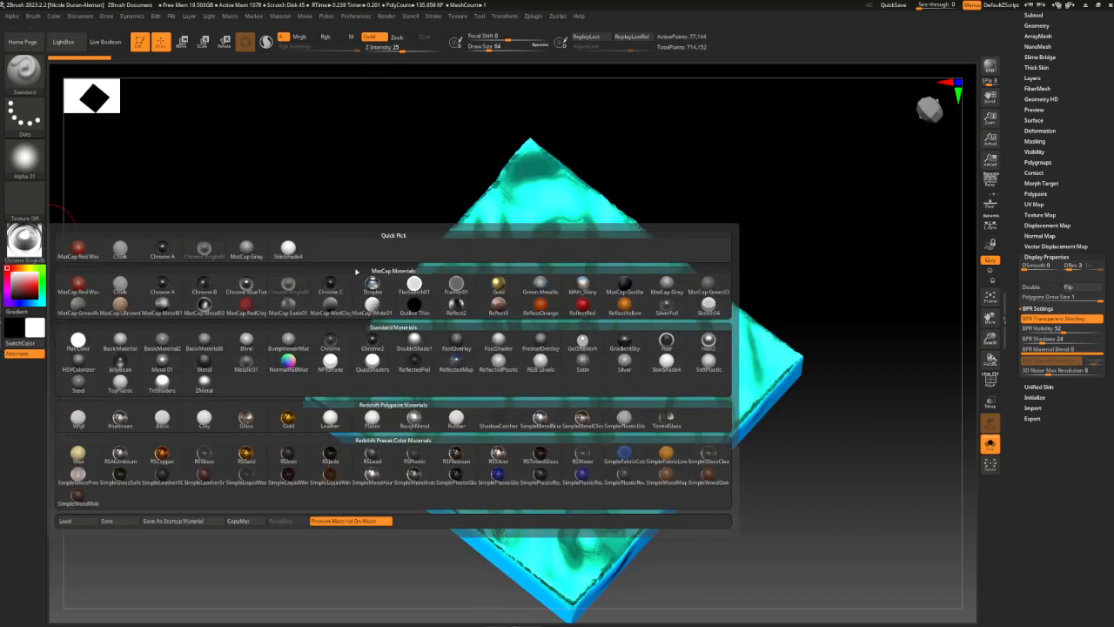
pyautogui.click(372, 287)
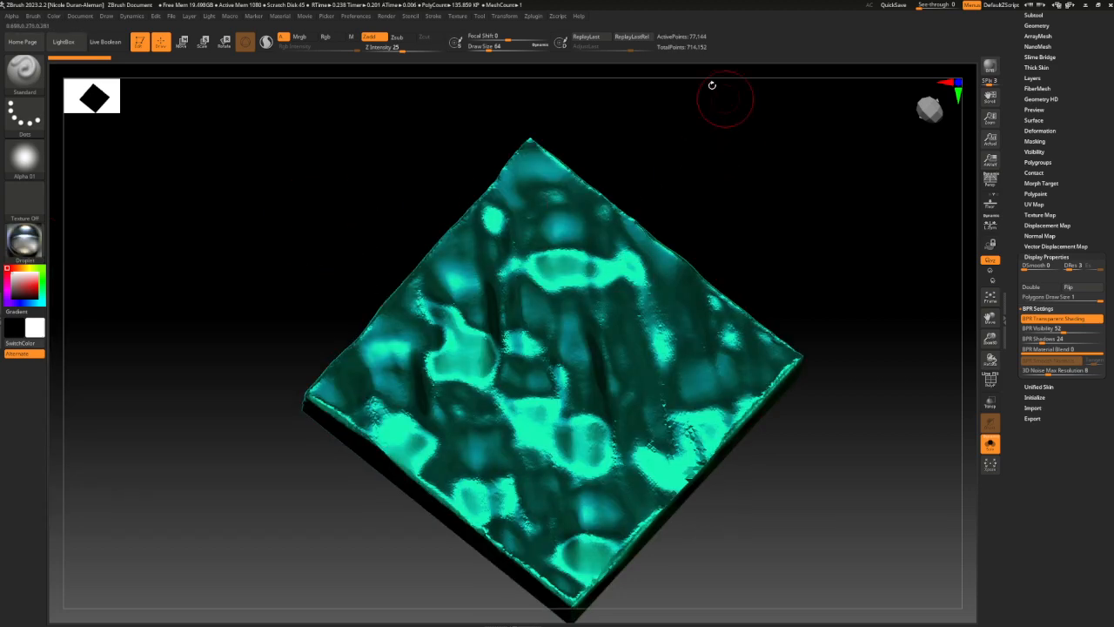
pyautogui.click(989, 66)
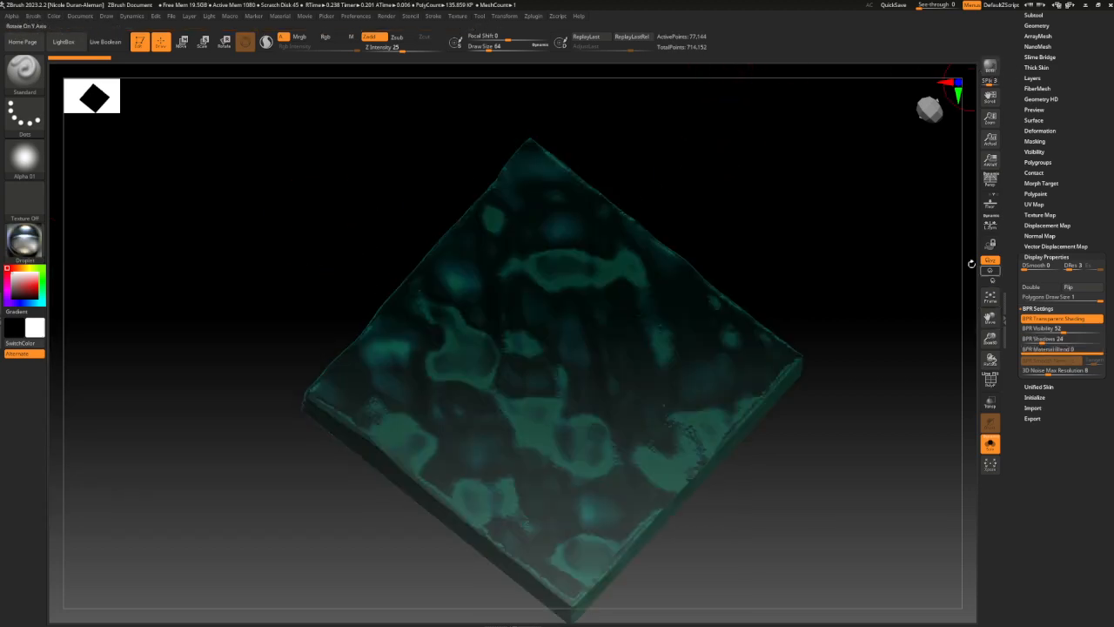
# Try the MAH_Shiny MatCap material on the water block and inspect it from another angle.
pyautogui.moveTo(853, 241); pyautogui.dragTo(366, 270)
pyautogui.click(24, 240)
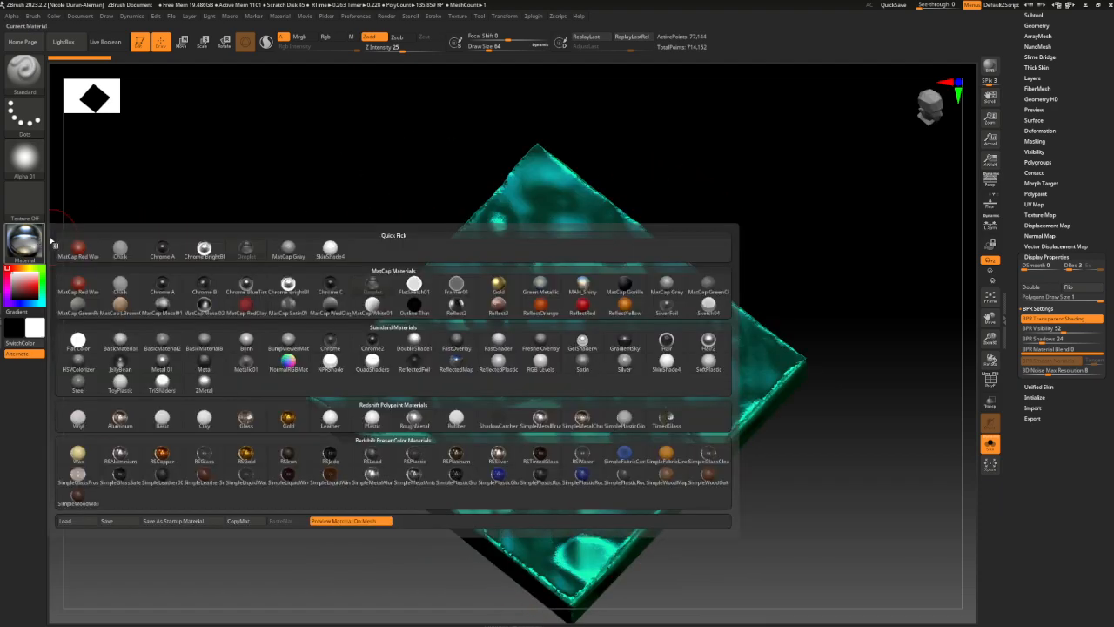
pyautogui.click(582, 283)
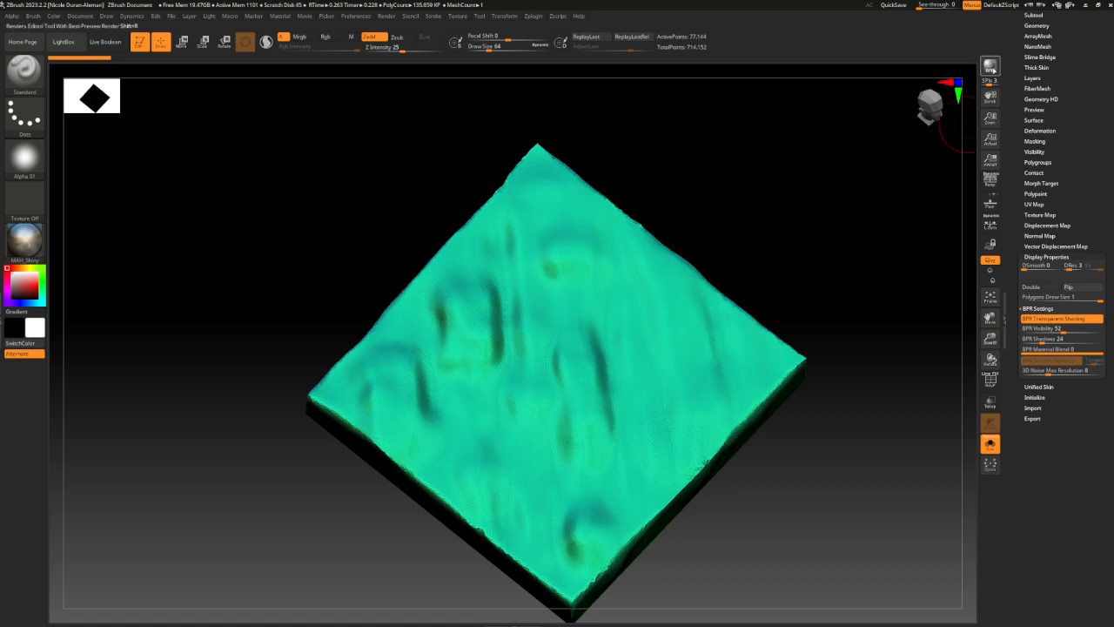
pyautogui.moveTo(459, 194); pyautogui.dragTo(54, 257)
# Reapply the Chrome BrightBlueTint material to the water block and check it from several angles with a Best Preview Render.
pyautogui.click(24, 241)
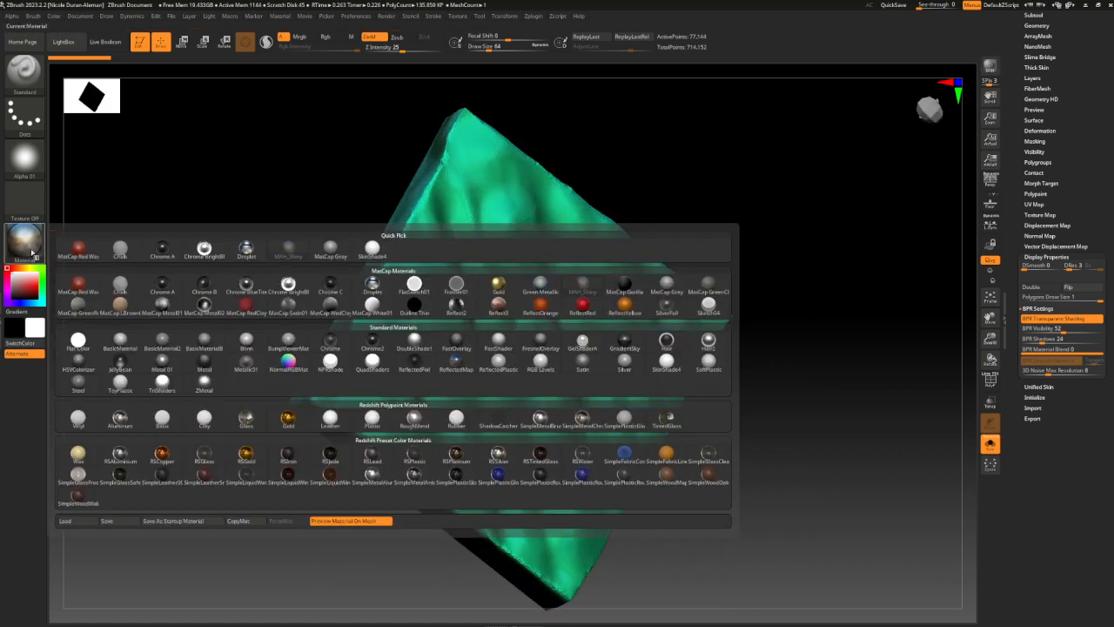
pyautogui.click(204, 250)
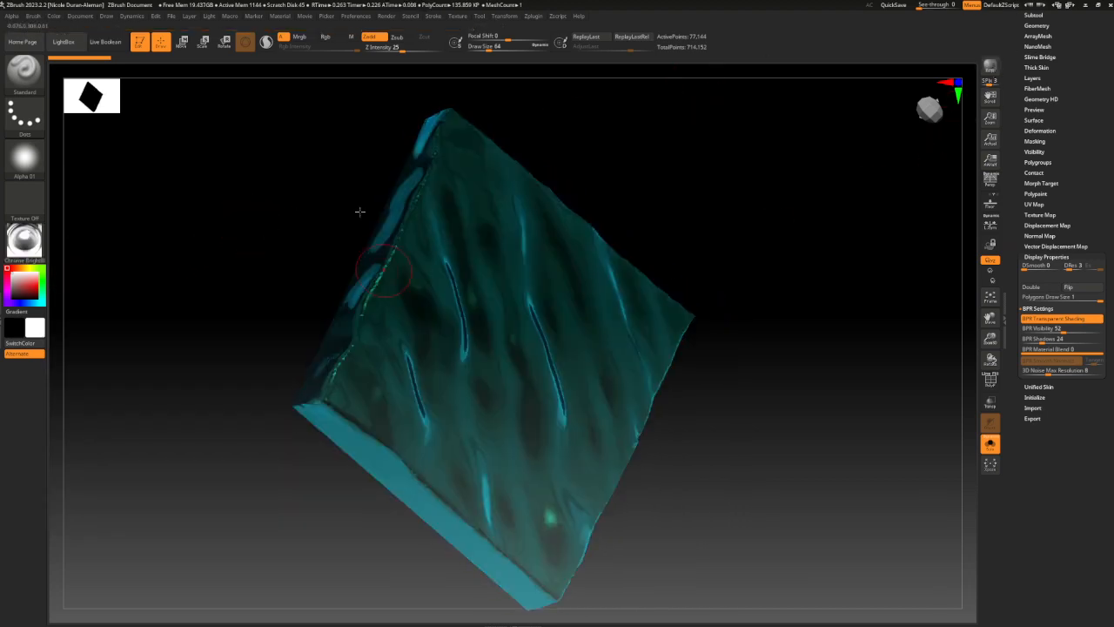
pyautogui.moveTo(357, 212); pyautogui.dragTo(421, 225)
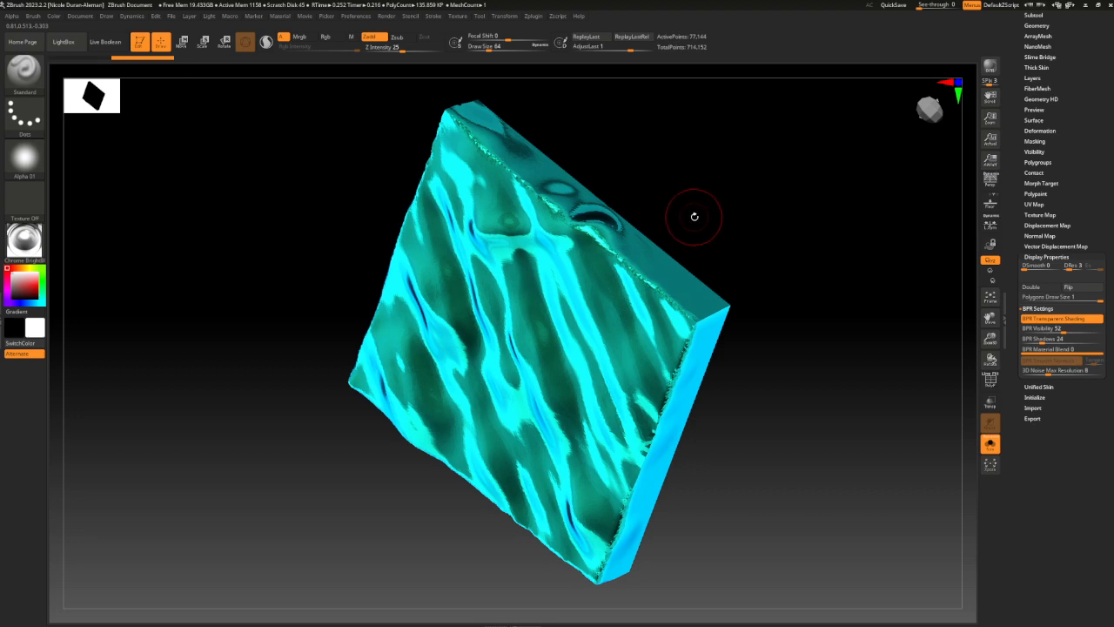
pyautogui.moveTo(729, 219); pyautogui.dragTo(778, 186)
pyautogui.click(988, 73)
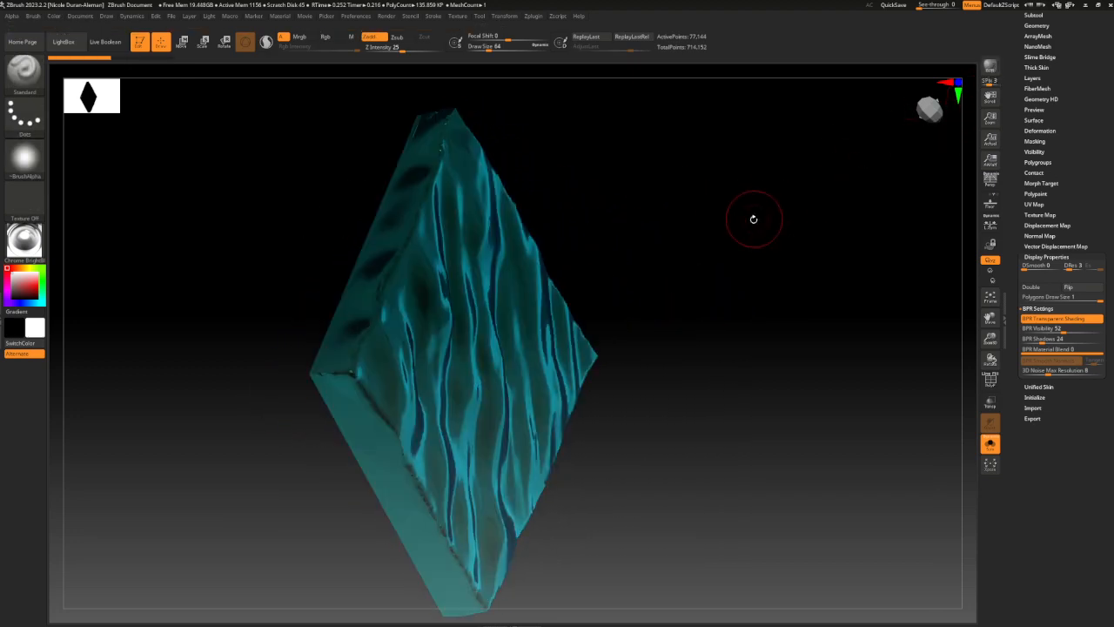